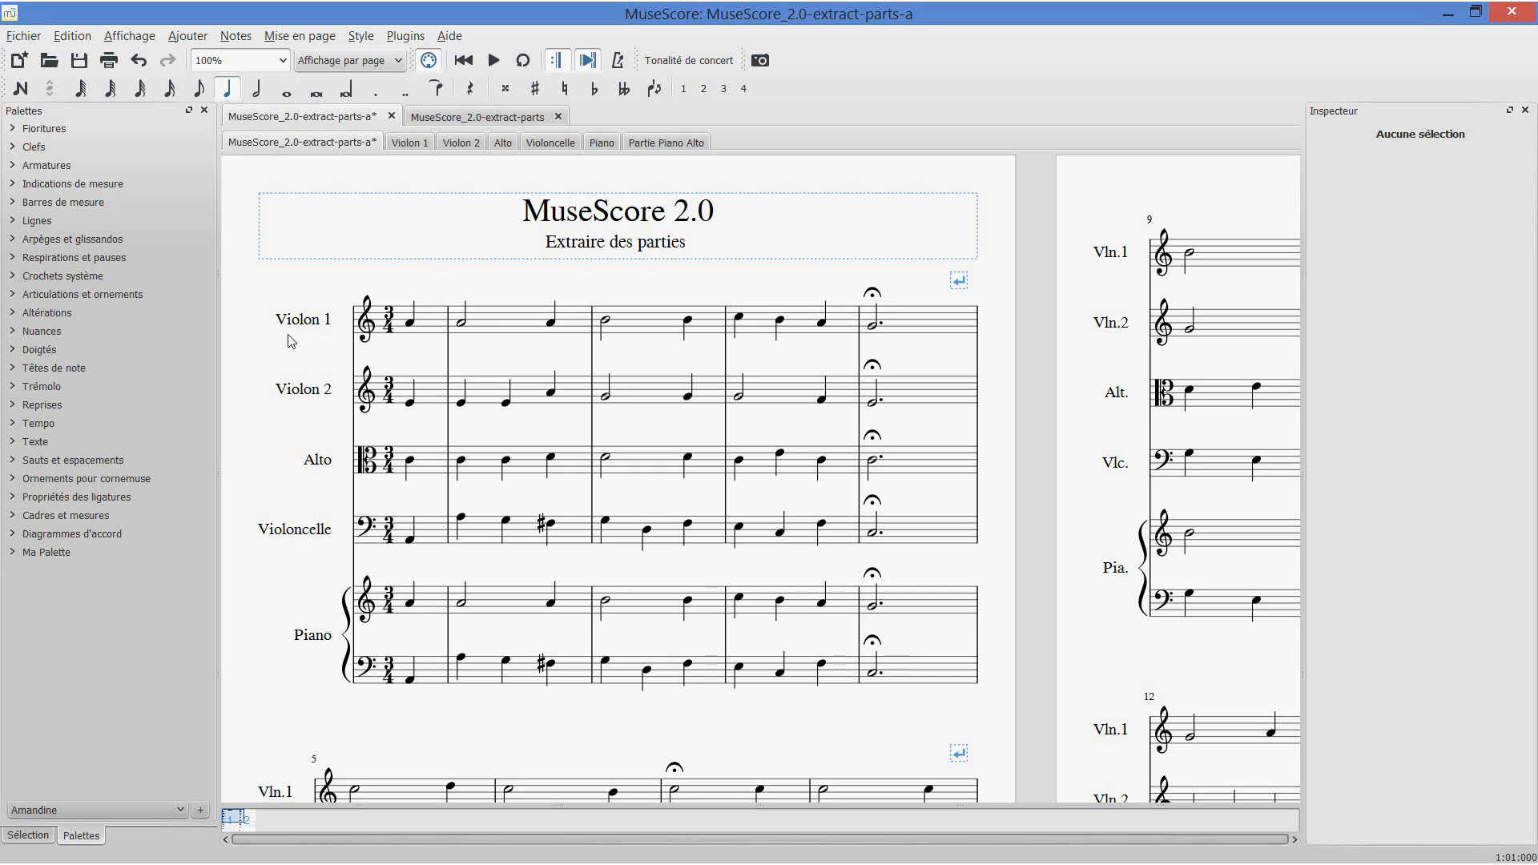
- Look through each extracted part from Violon 1 to Partie Piano Alto, and return to the full score
click(410, 143)
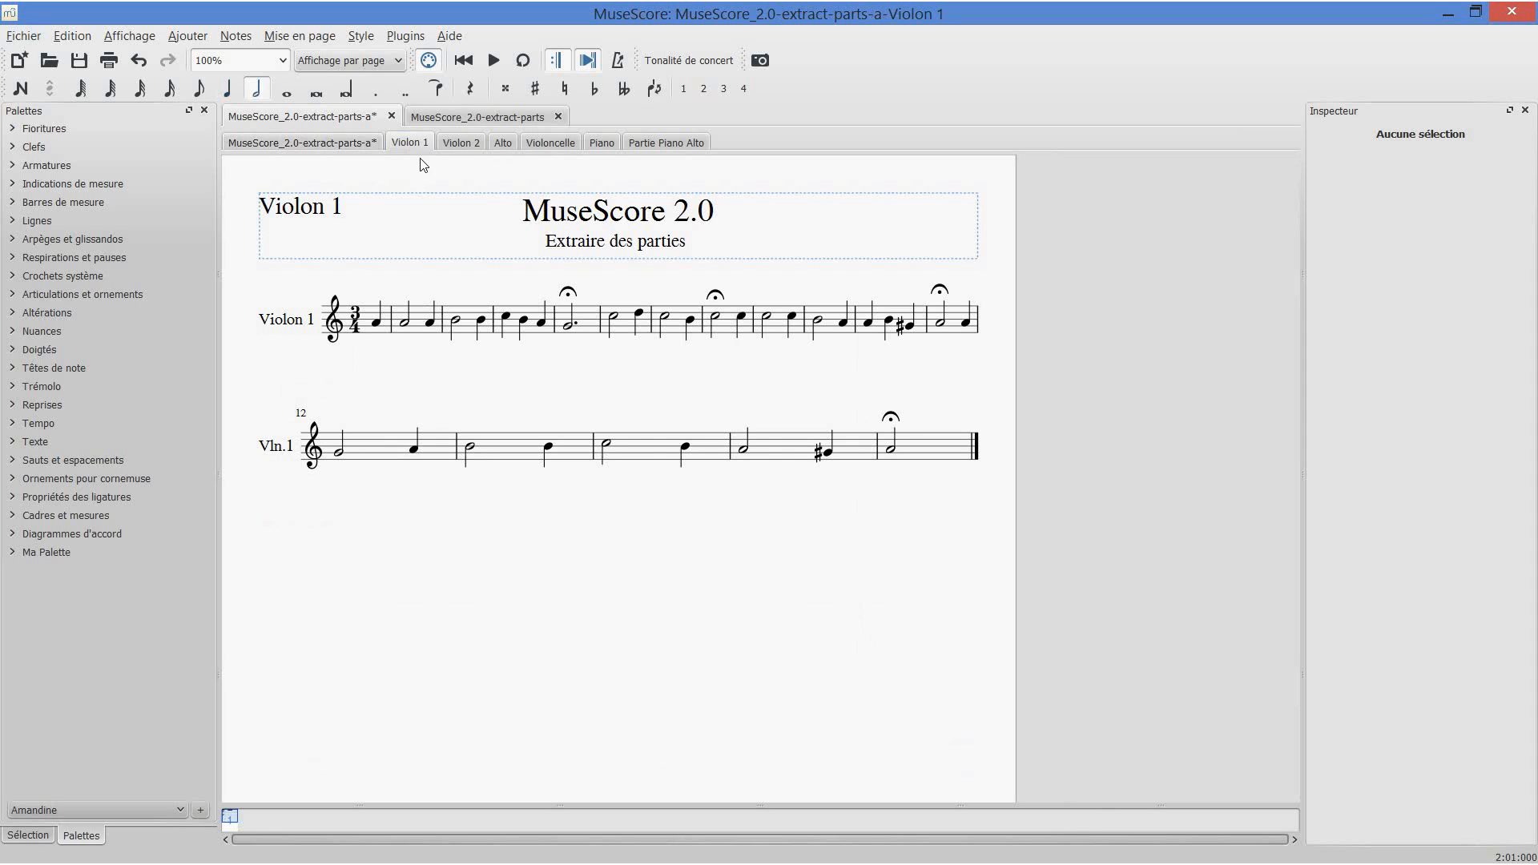
click(447, 142)
click(502, 143)
click(550, 143)
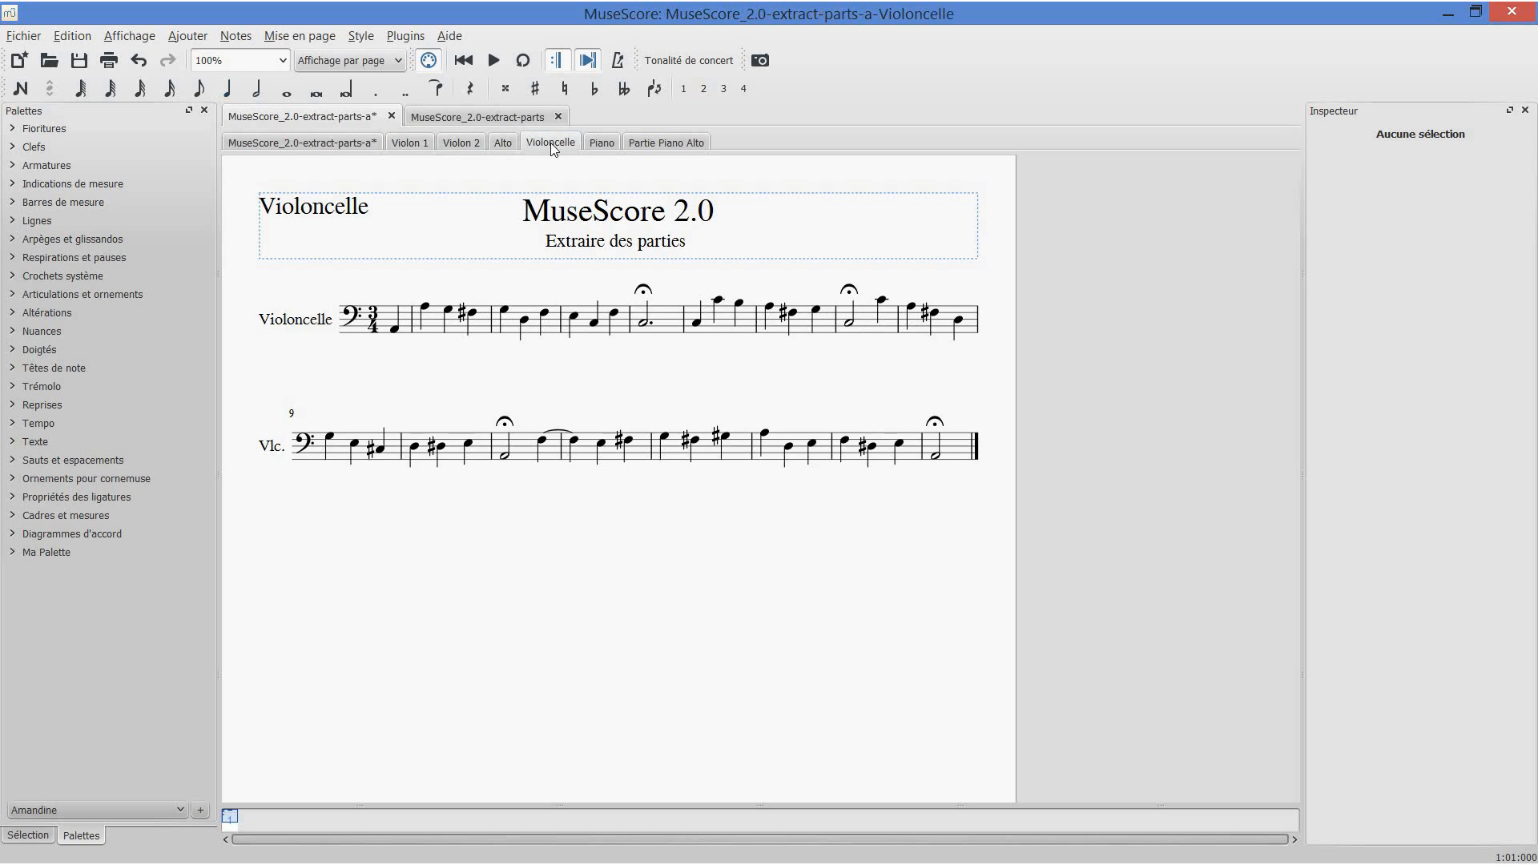
click(597, 144)
click(657, 139)
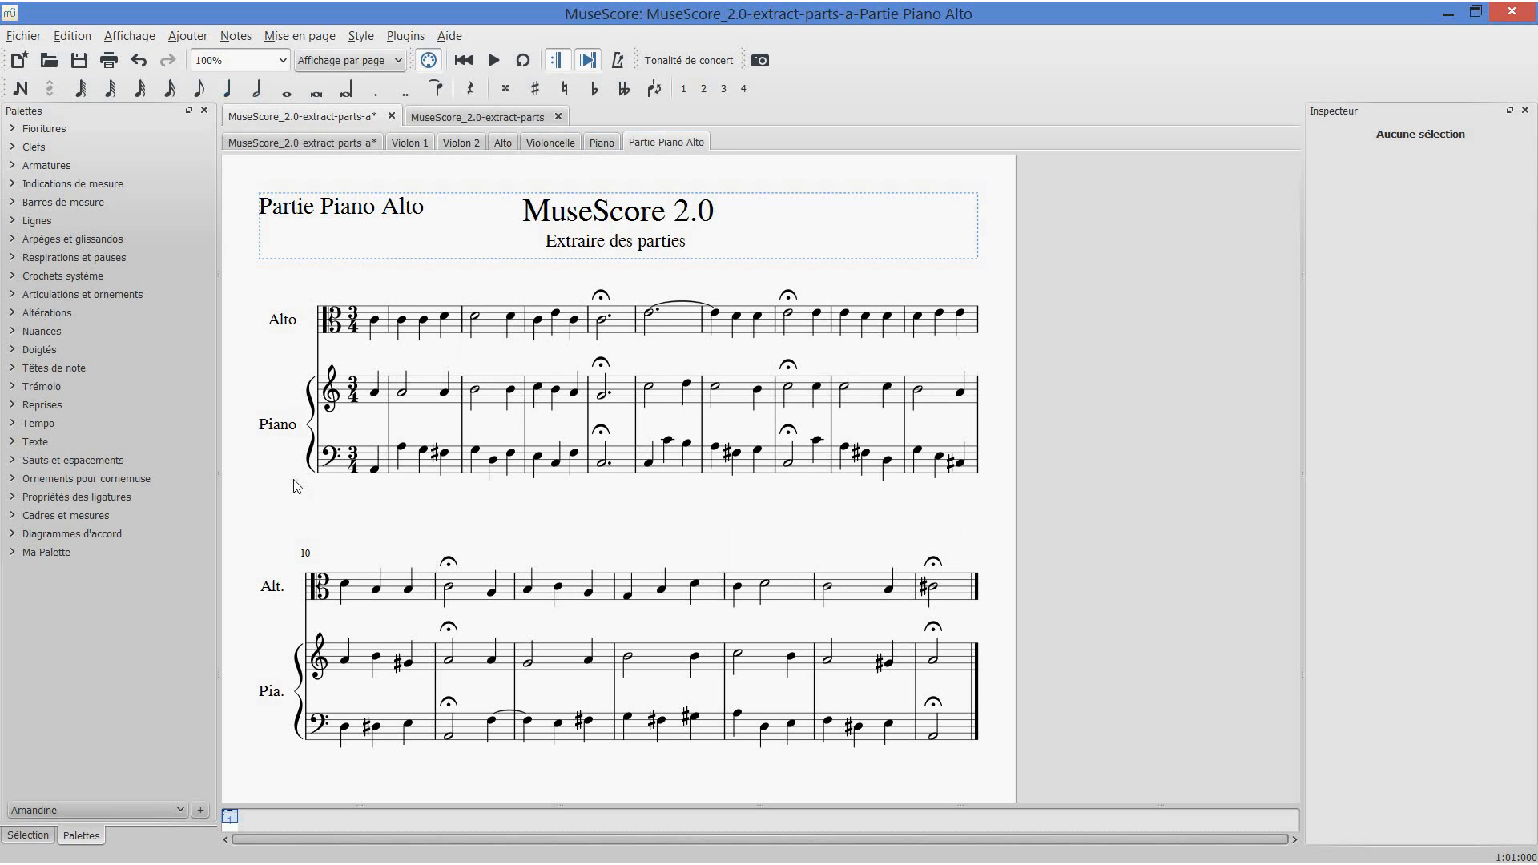
click(349, 147)
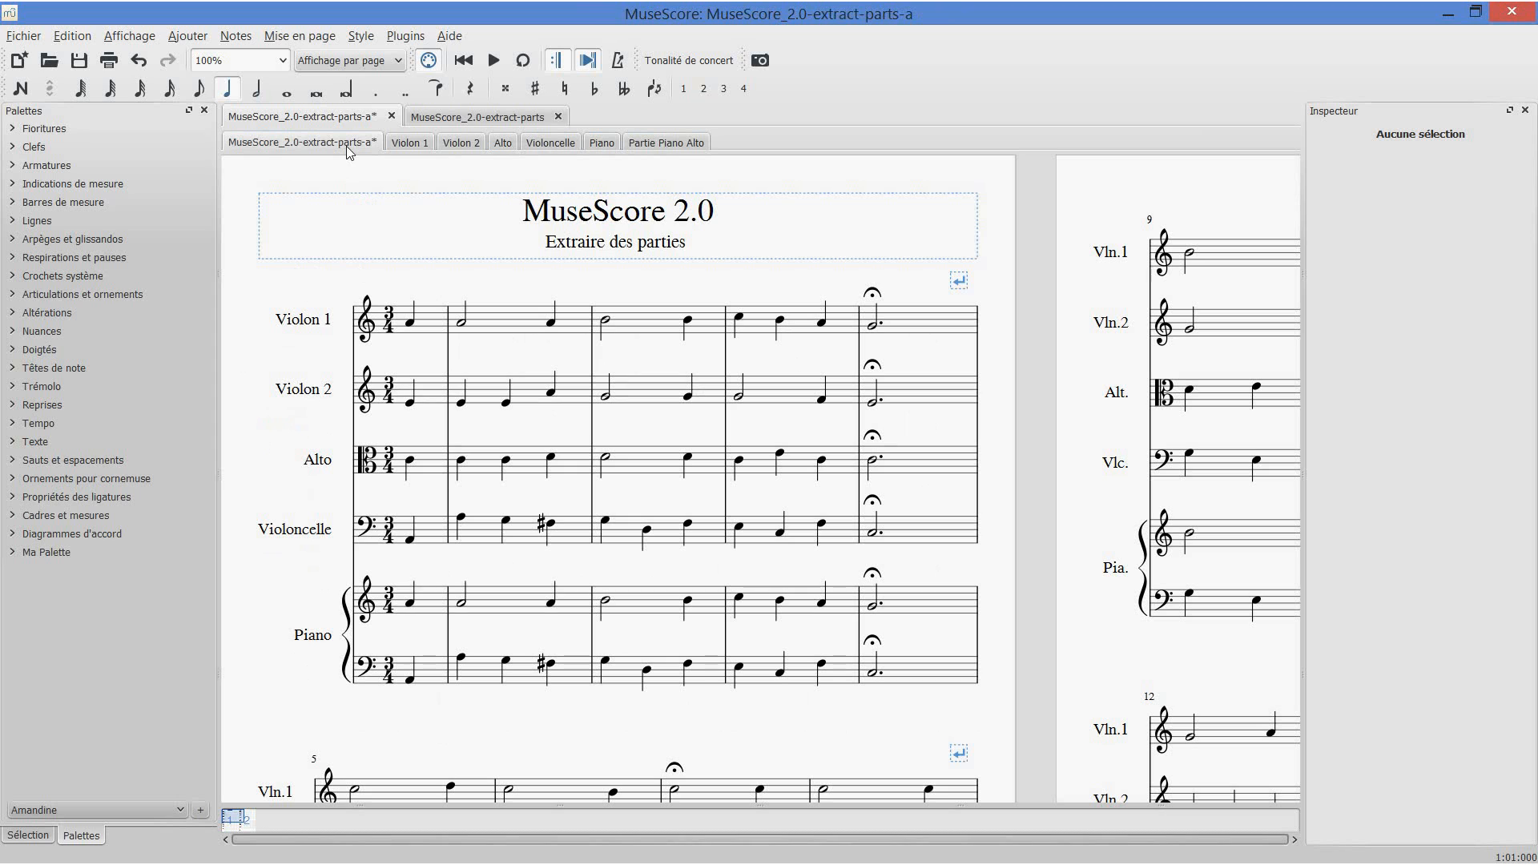
- Lower the first Violon 1 note by an octave in the full score and check it in the Violon 1 part
click(411, 324)
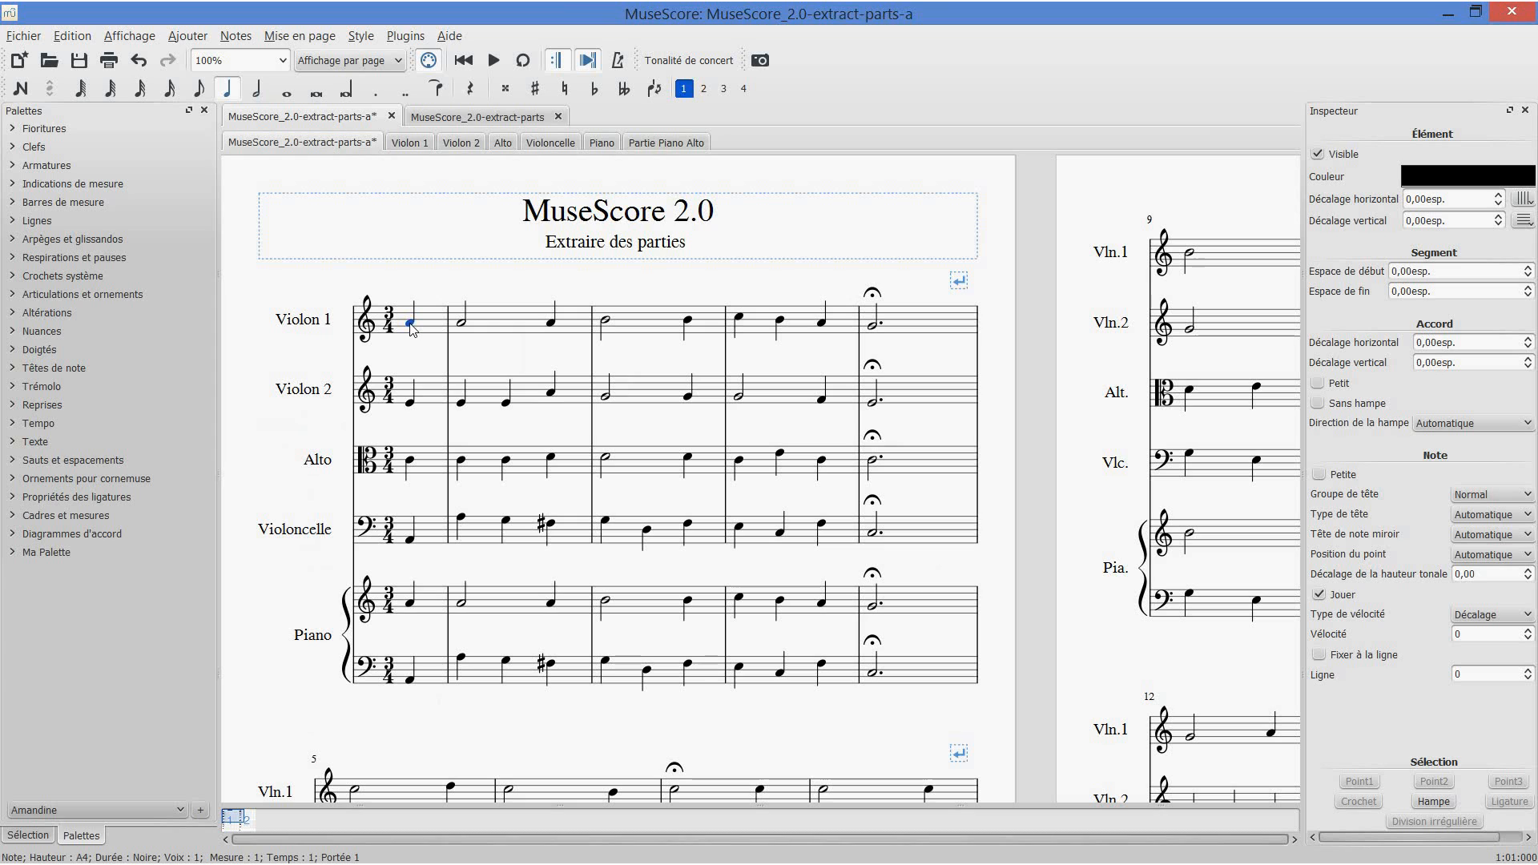
key(ctrl+Down)
click(410, 144)
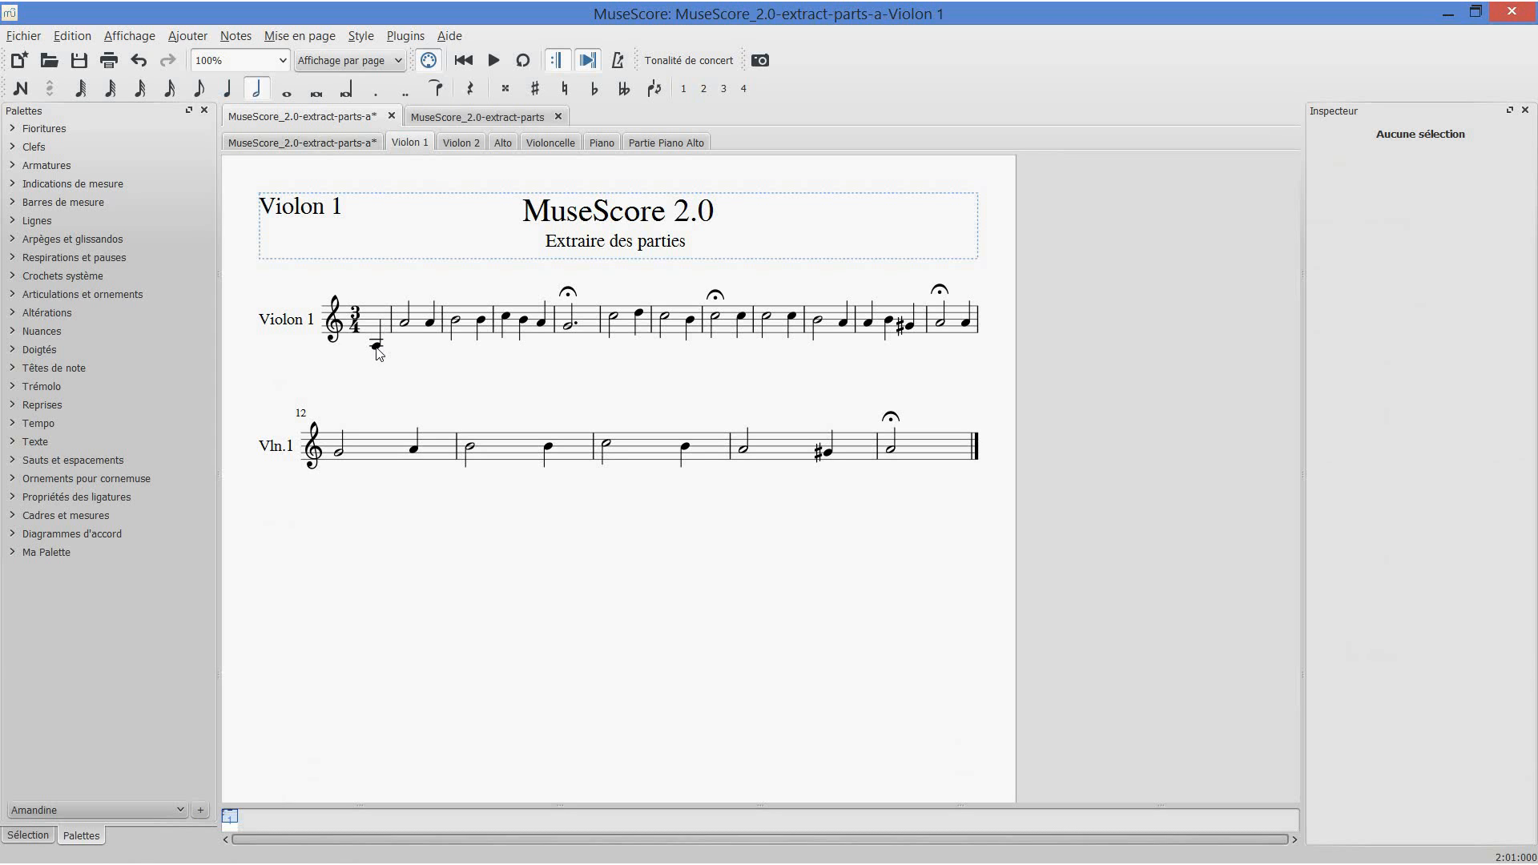
- Lower the first note of measure 2 by a semitone in the Violon 1 part, and undo both pitch changes from the full score
click(406, 323)
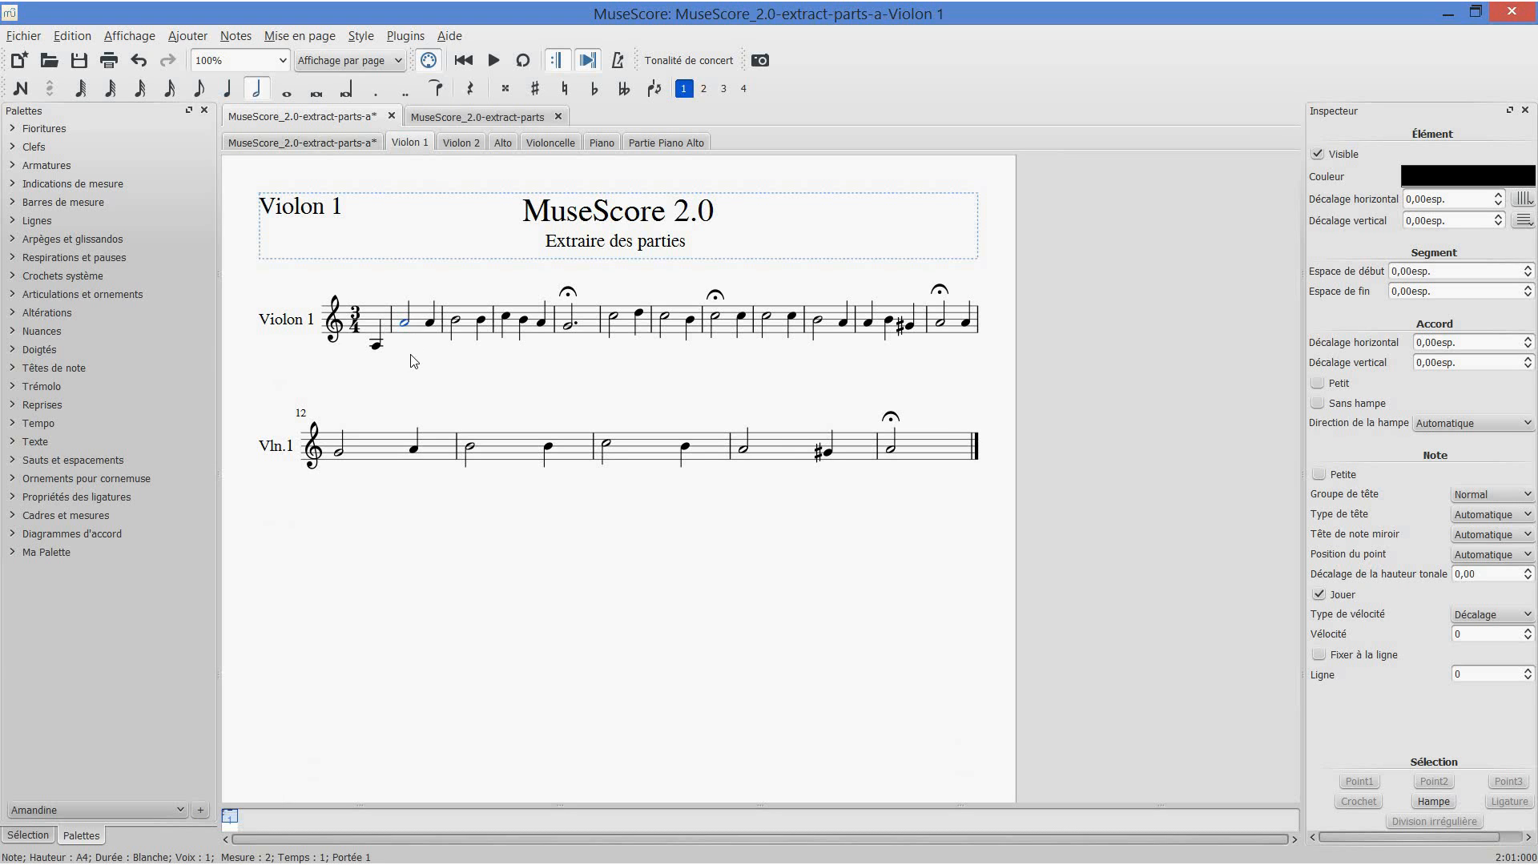
key(Down)
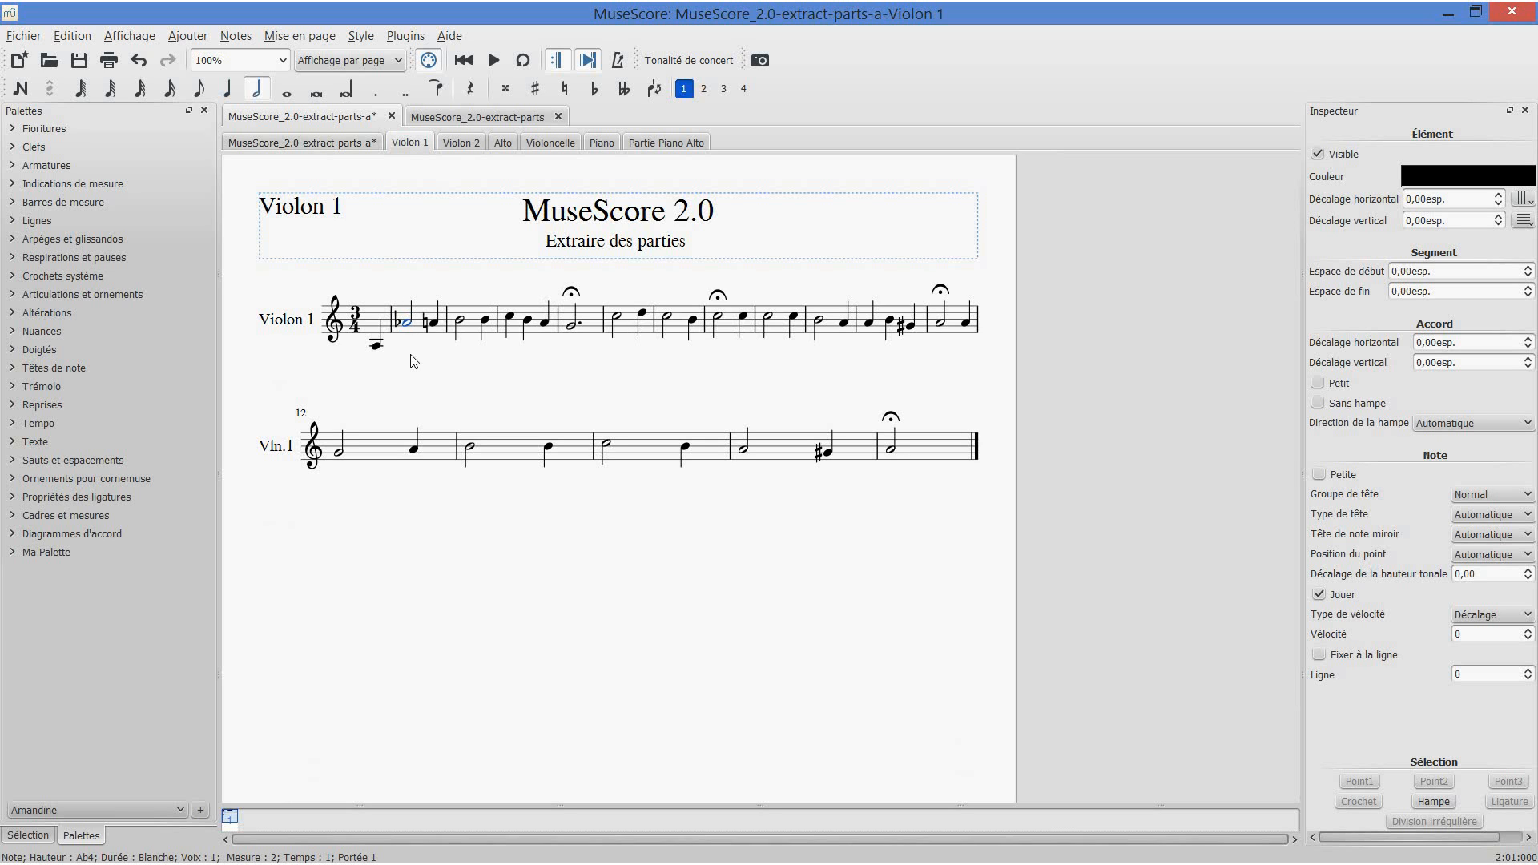
click(320, 144)
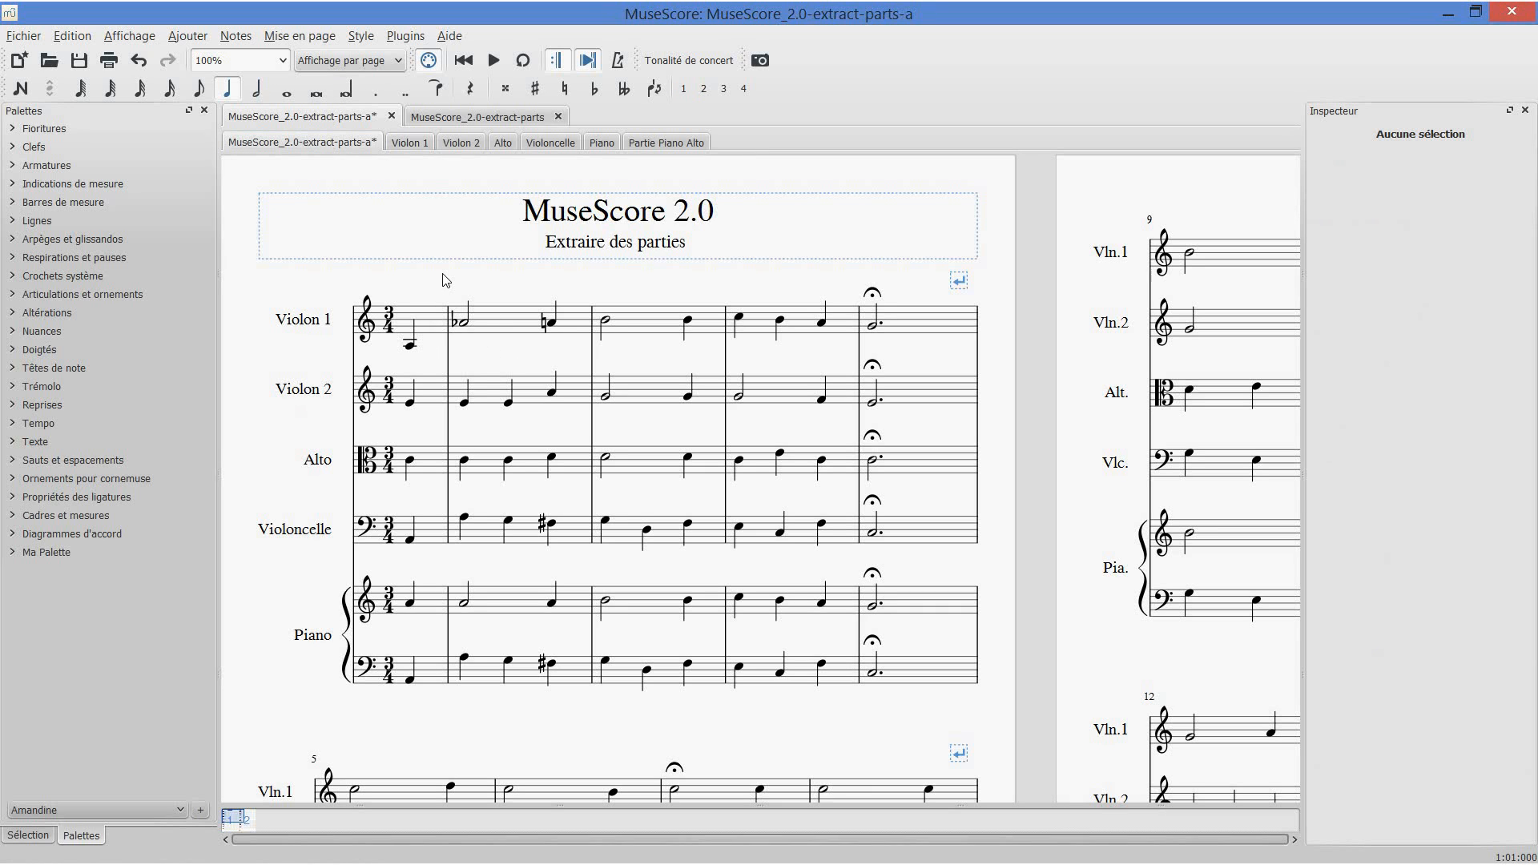
key(ctrl+z)
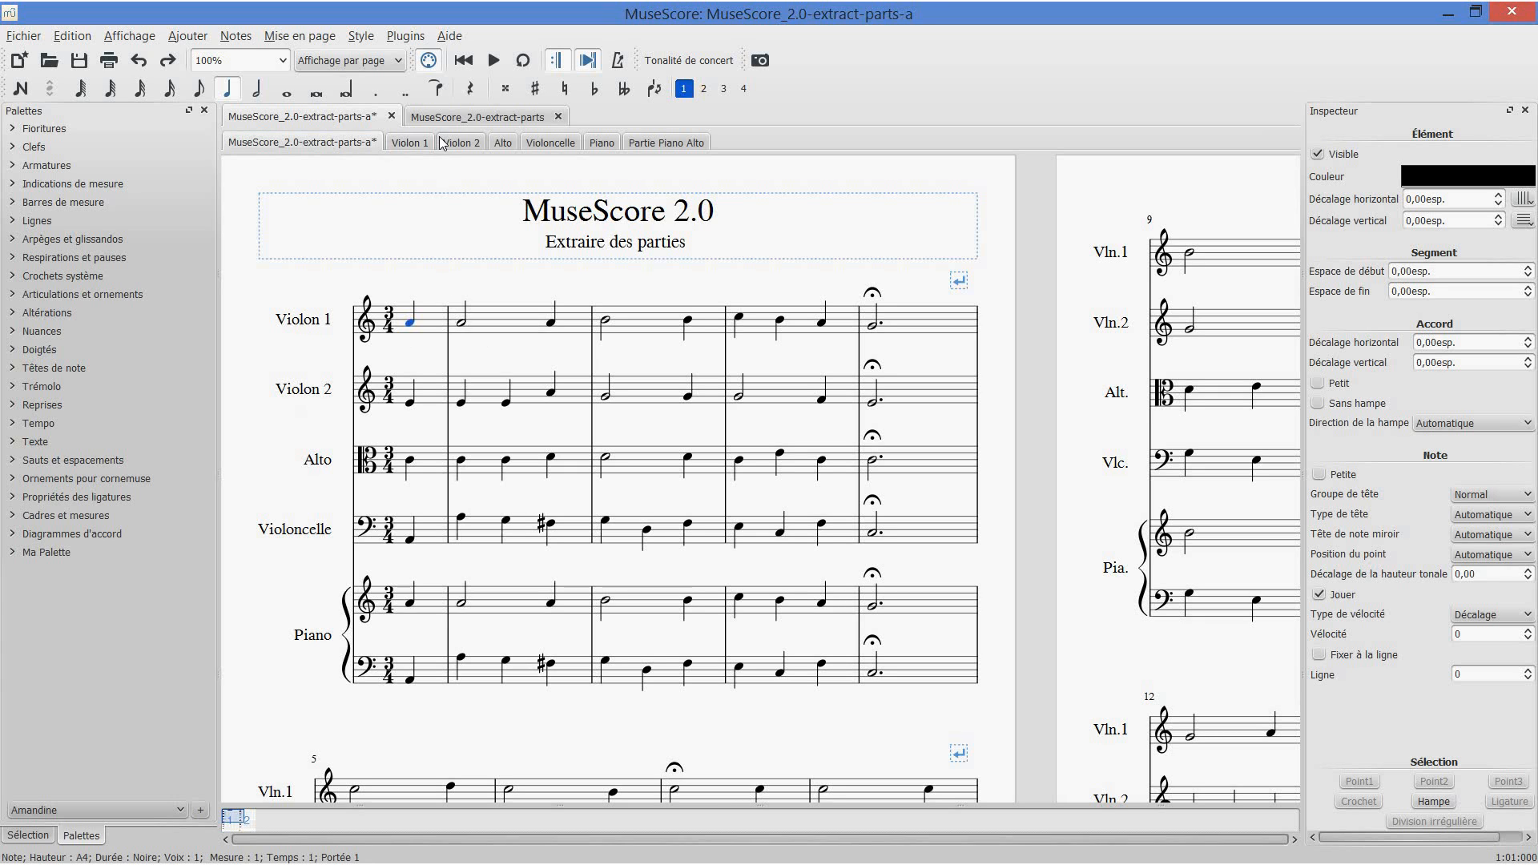
- In the MuseScore_2.0-extract-parts score, generate a separate part for every instrument
click(475, 119)
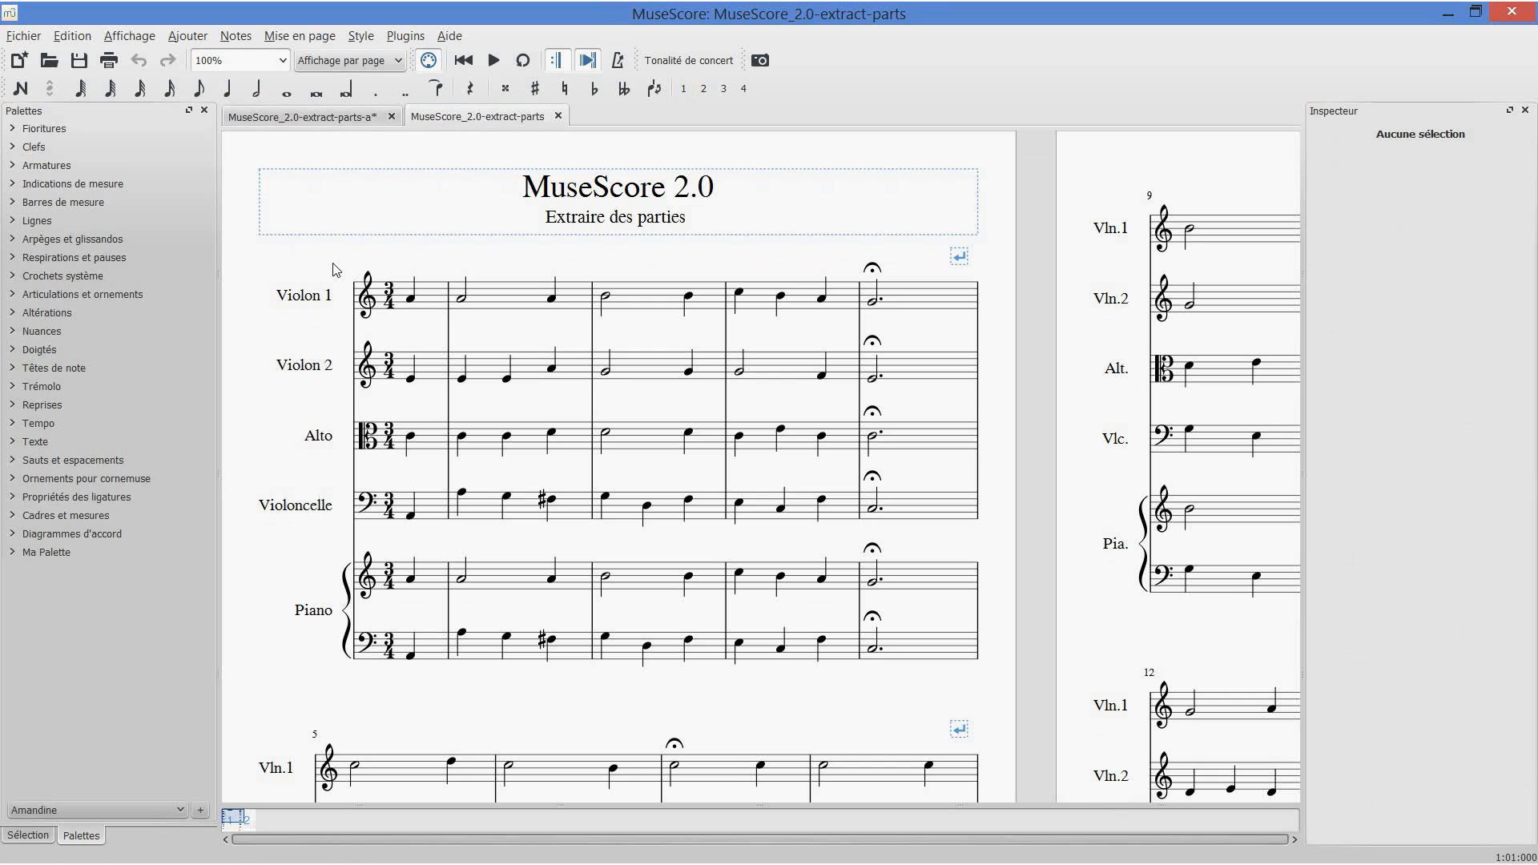
click(23, 38)
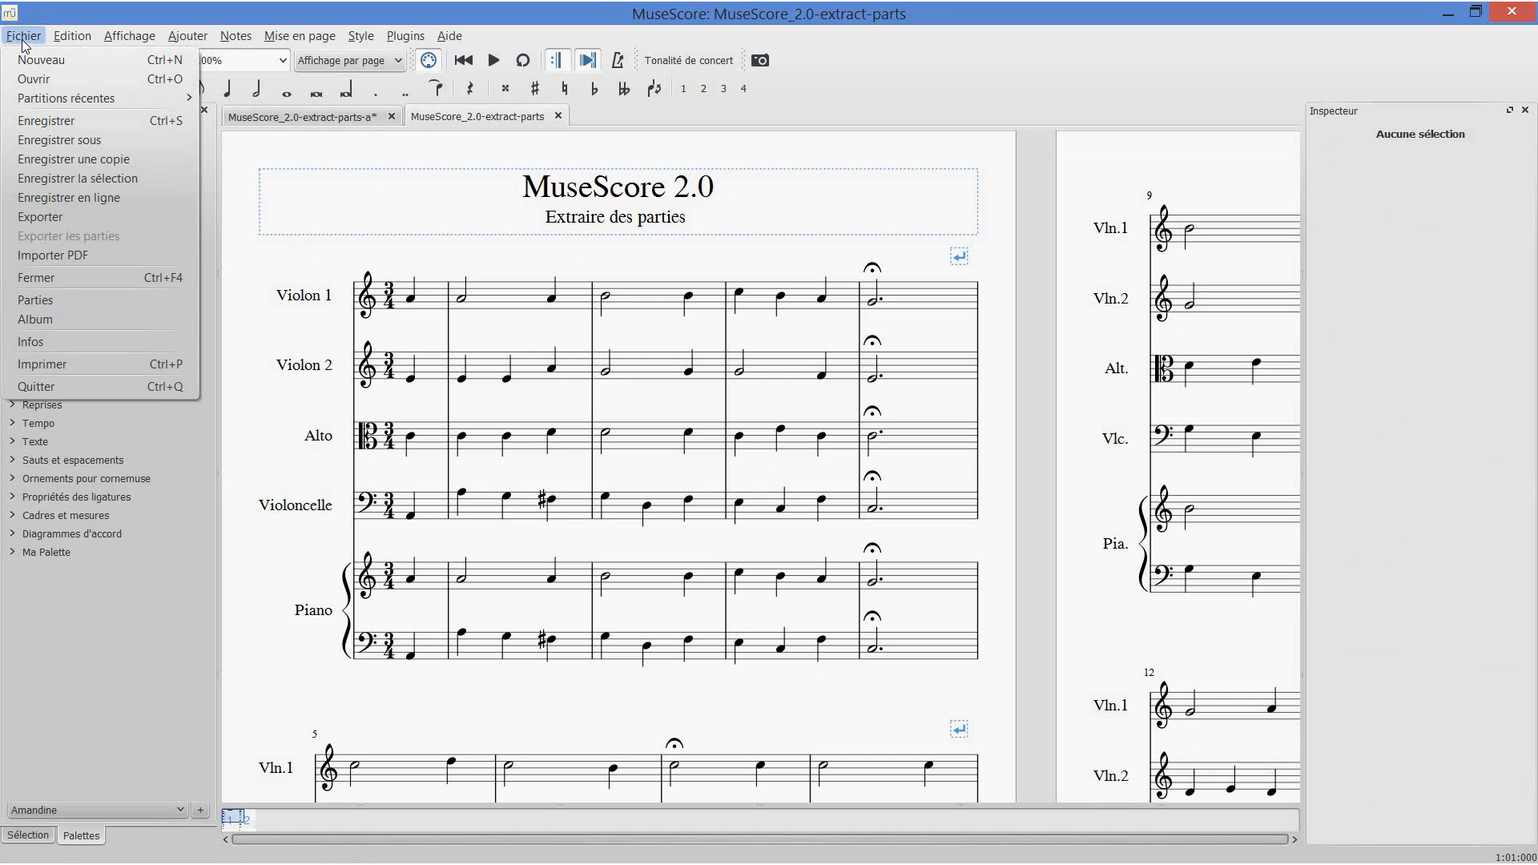
click(100, 301)
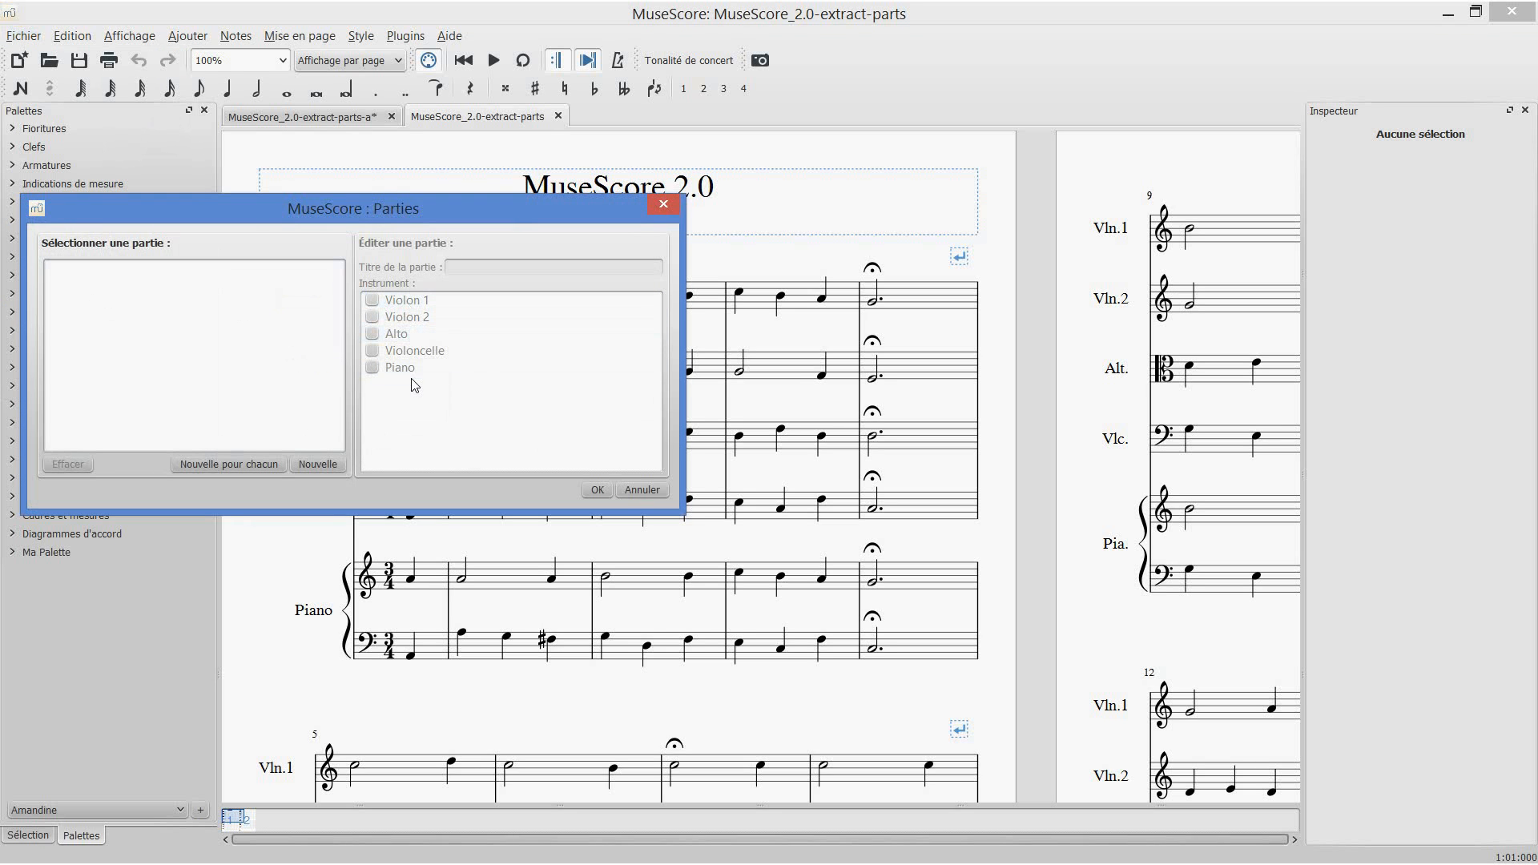
drag(399, 208, 663, 242)
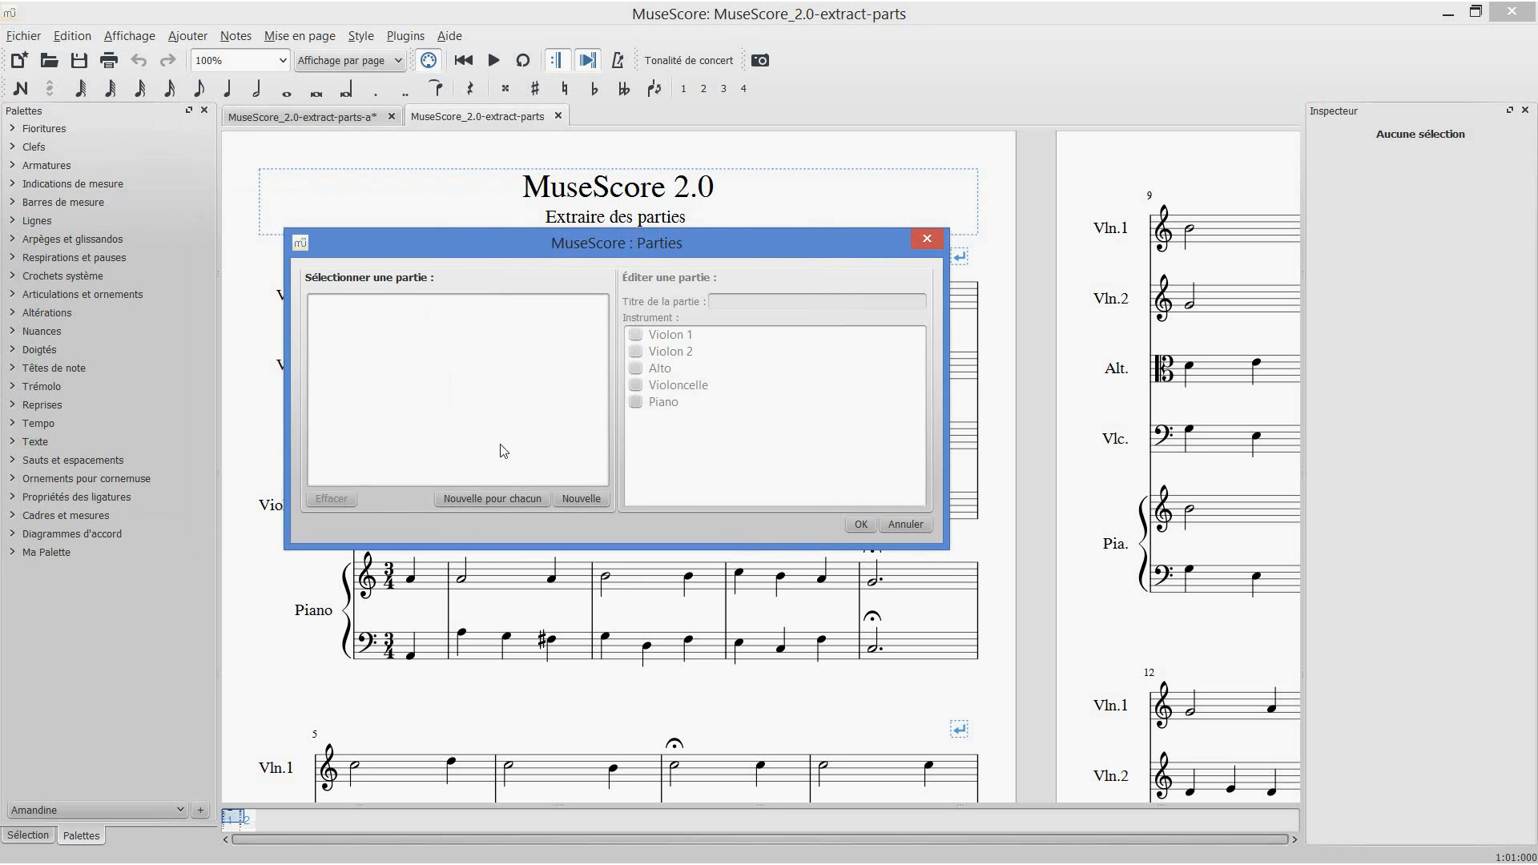
click(516, 499)
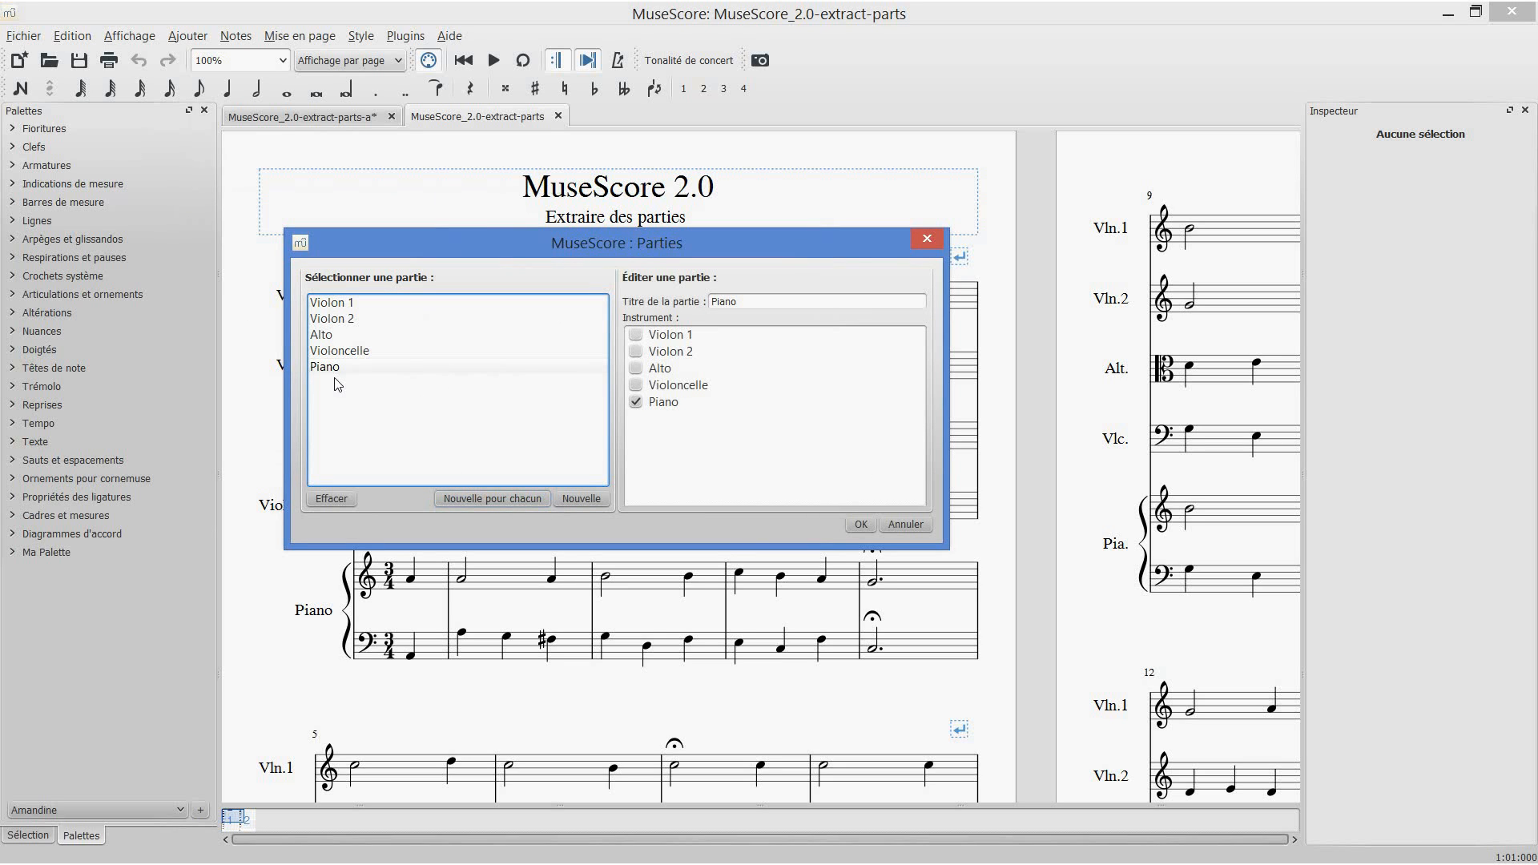
click(859, 526)
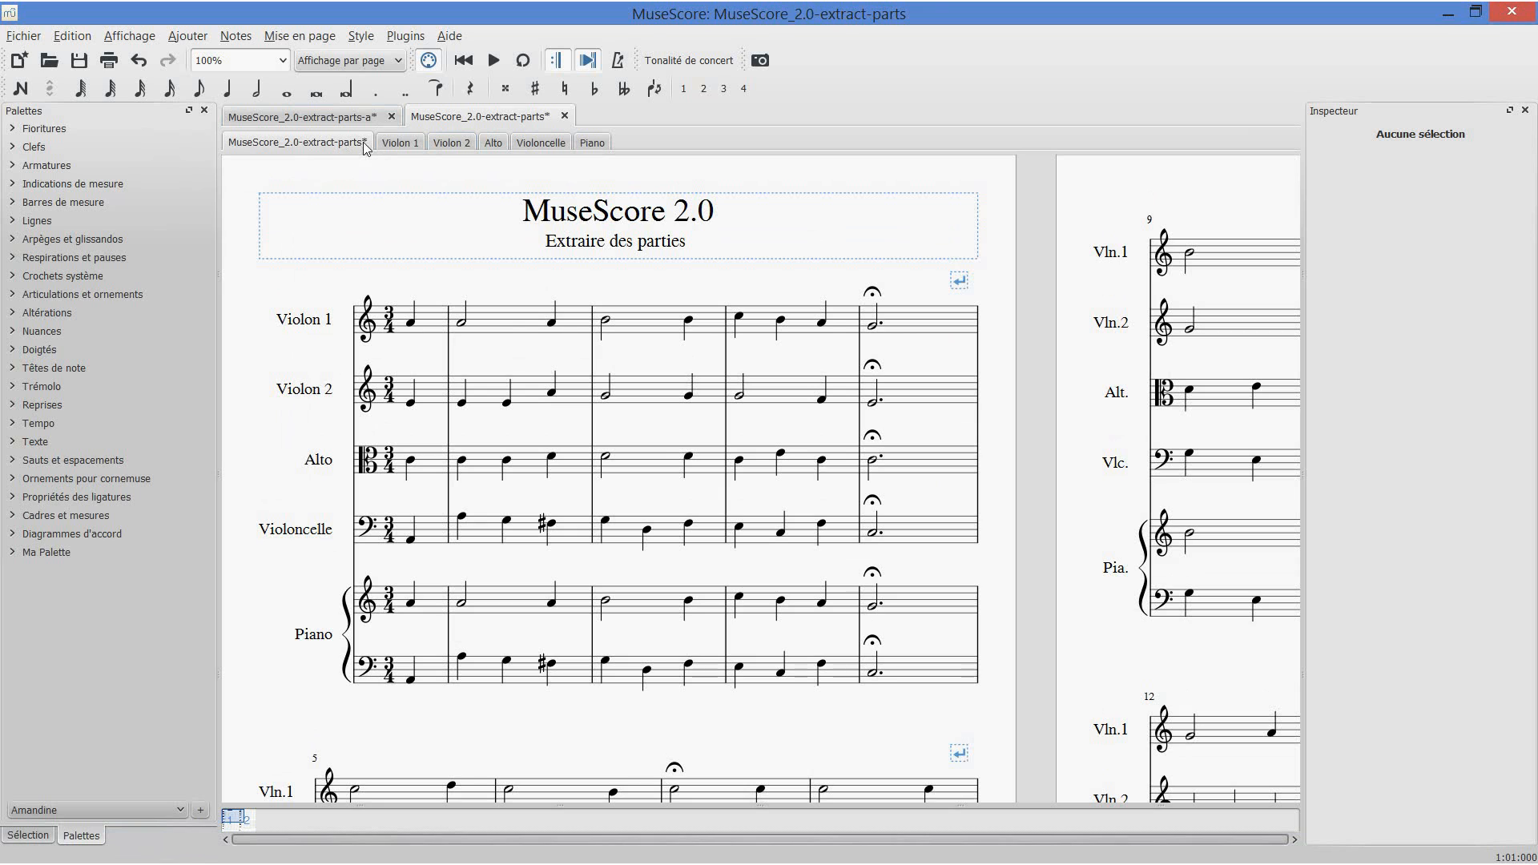
- Look through the Violon 1, Violon 2, Alto, Violoncelle and Piano parts, and return to the full score
click(395, 145)
click(441, 145)
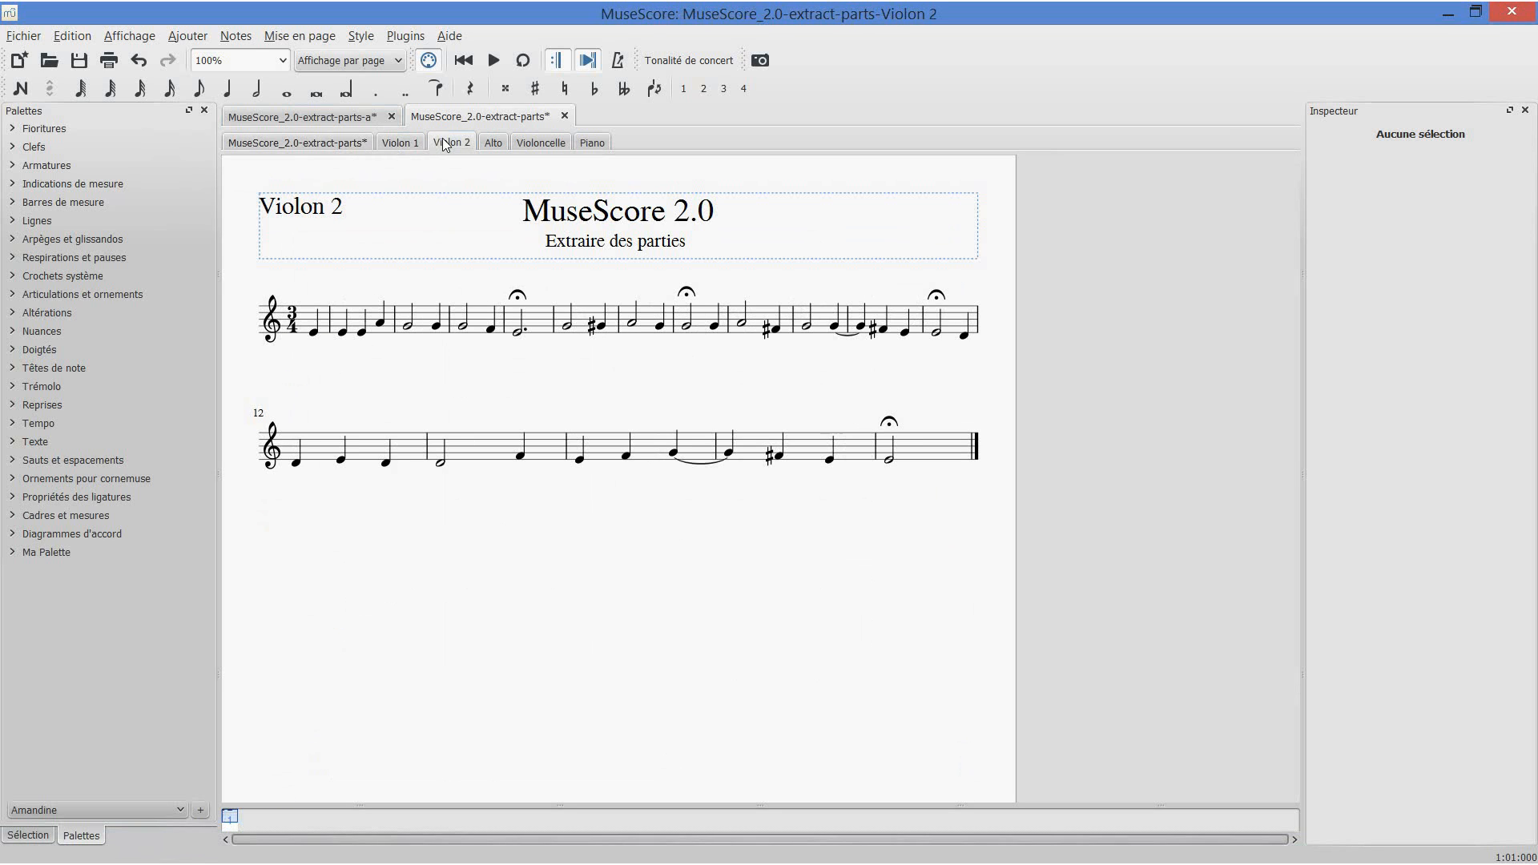
click(491, 144)
click(551, 144)
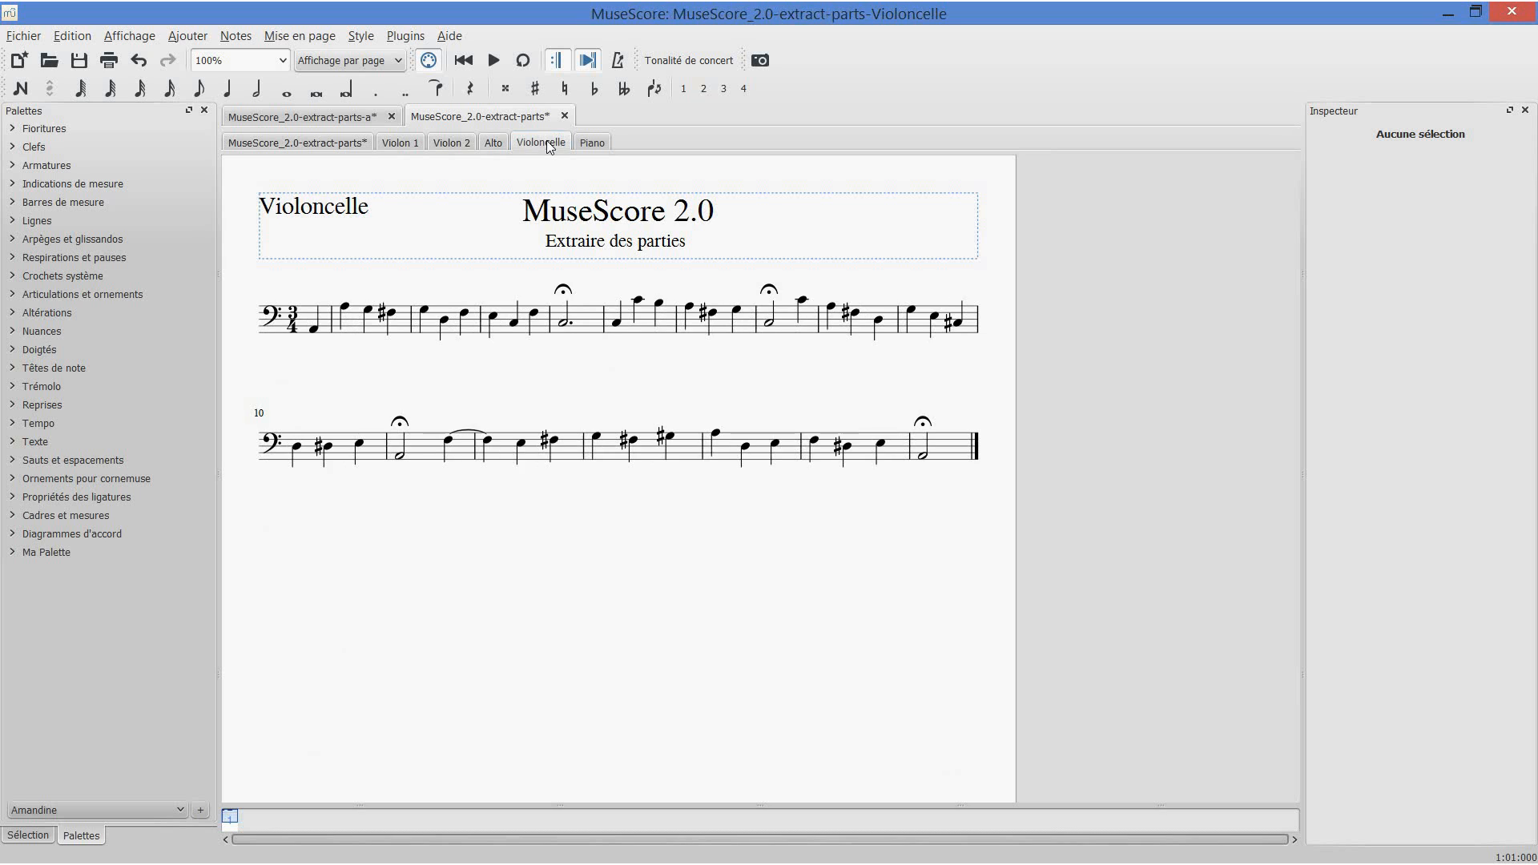
click(592, 144)
click(314, 145)
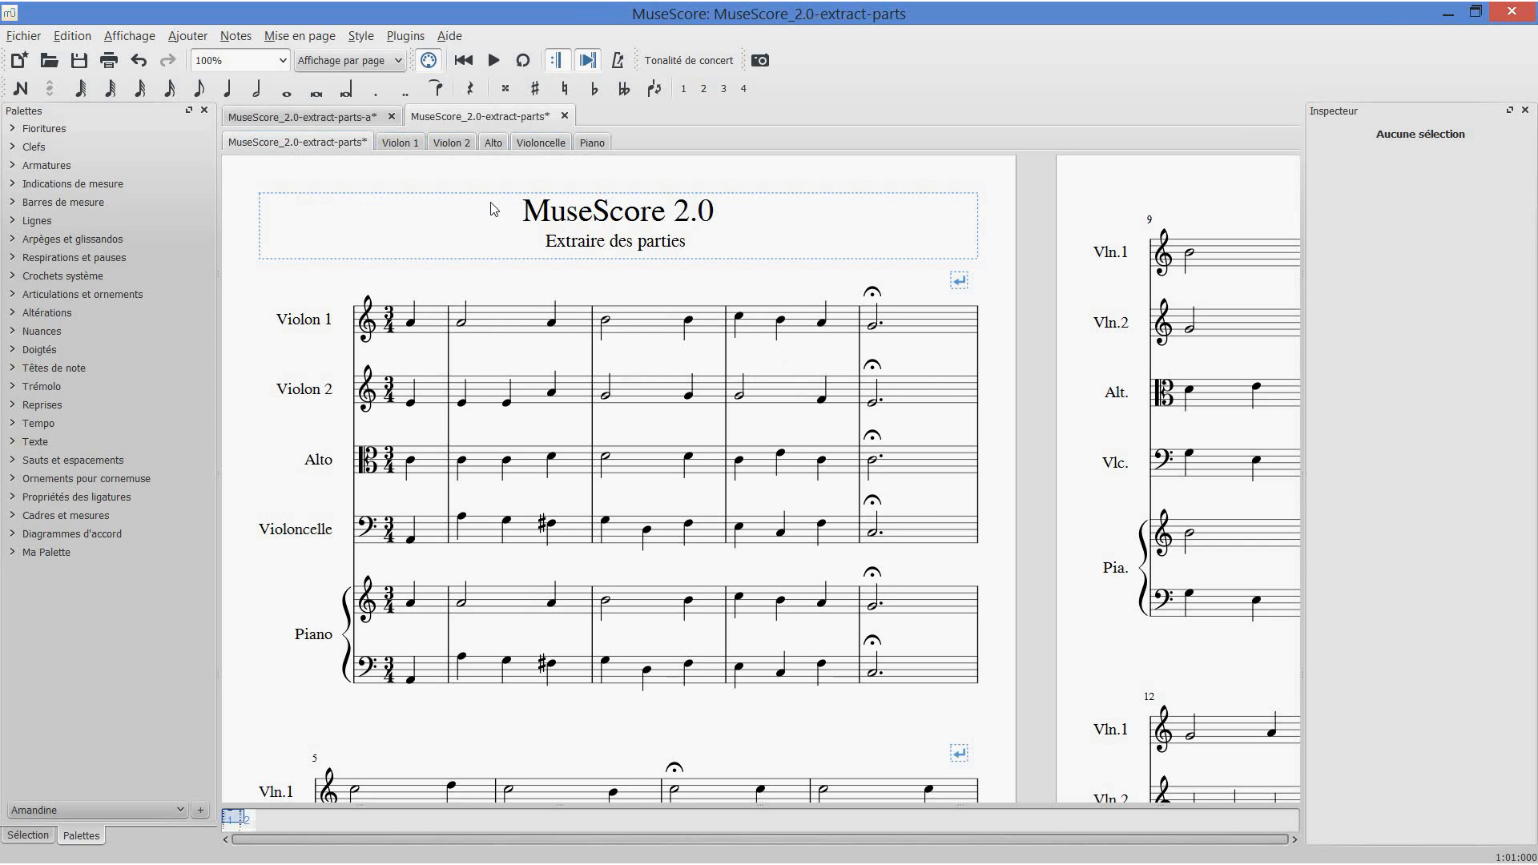
- Create a new part titled "Partie de Violons" containing Violon 1 and Violon 2, and view it
click(24, 36)
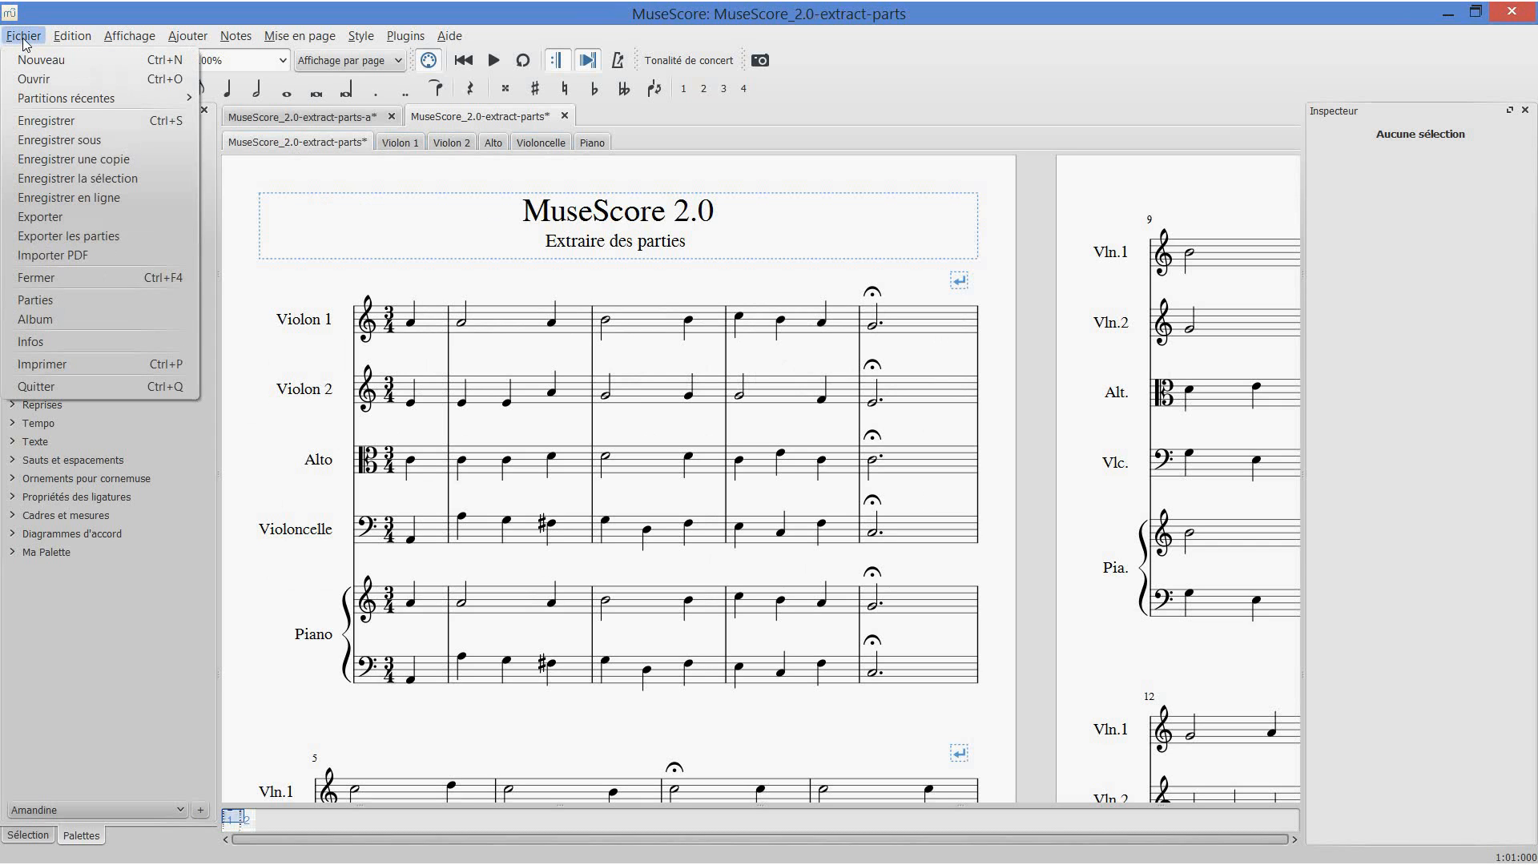
click(52, 299)
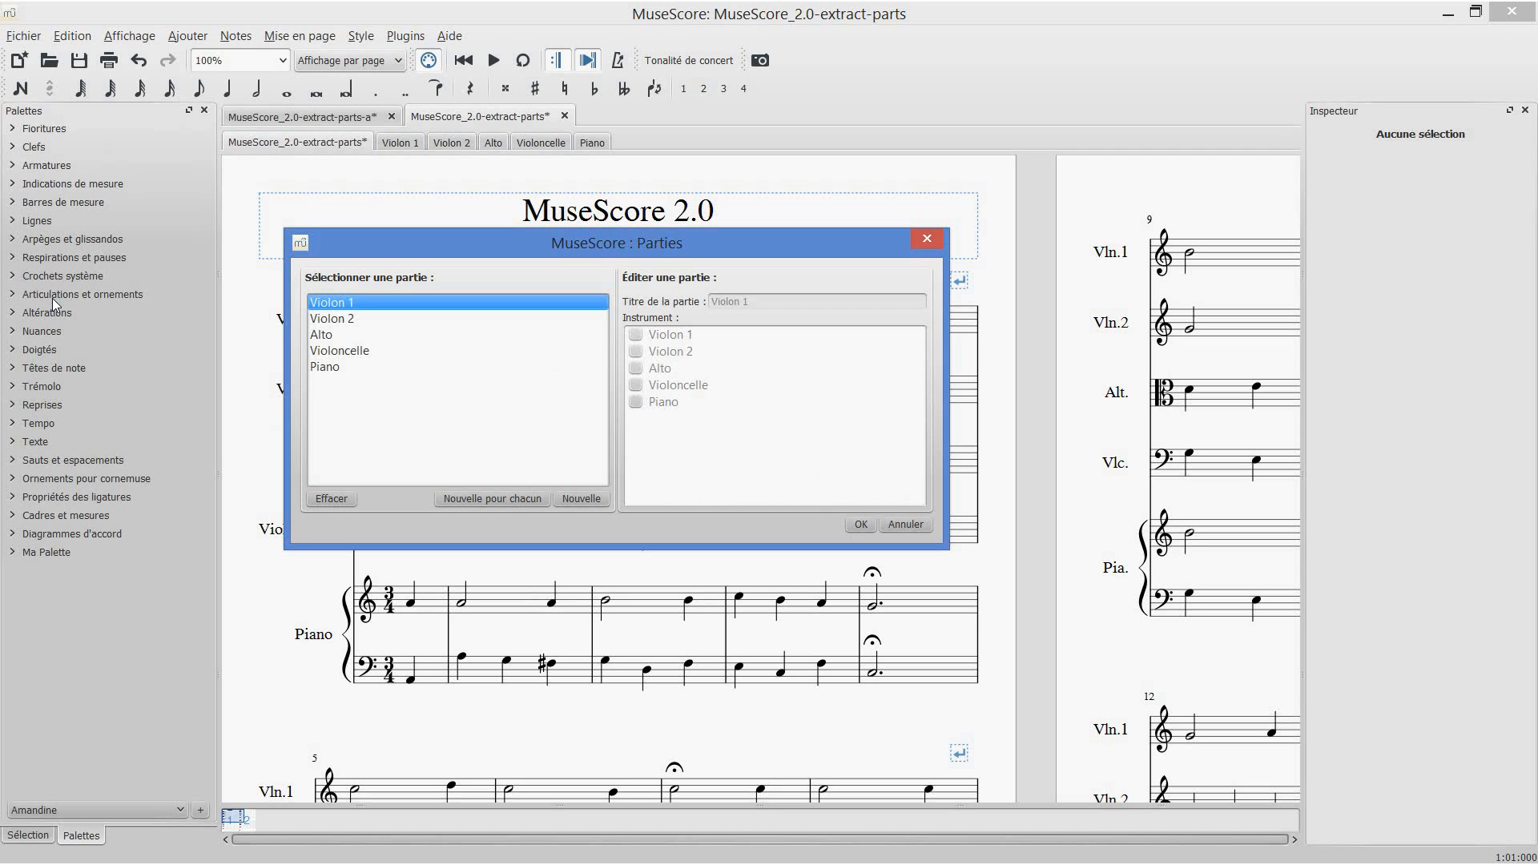
click(581, 499)
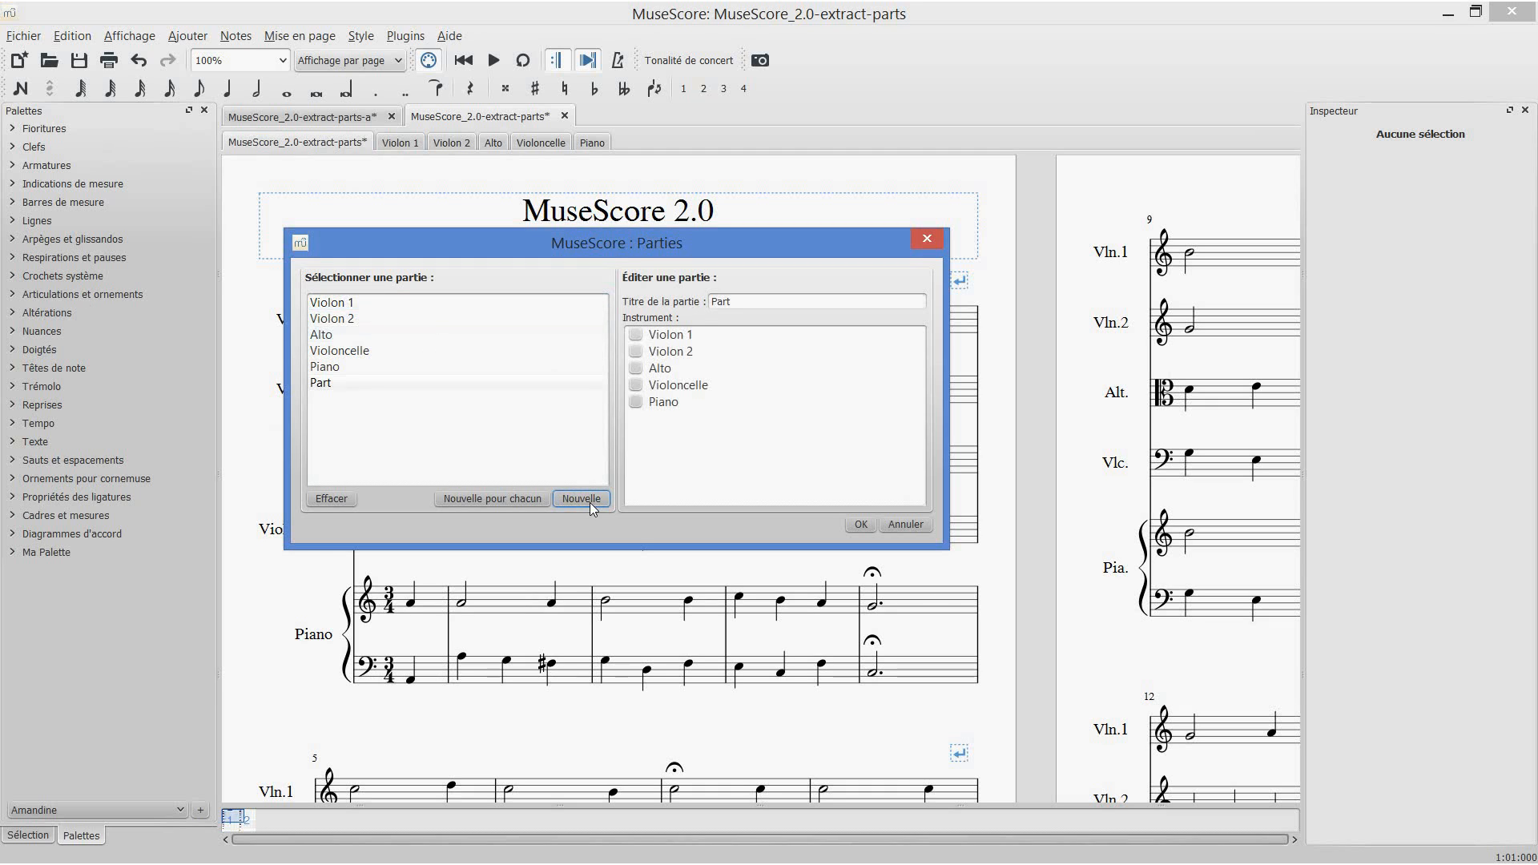
click(748, 306)
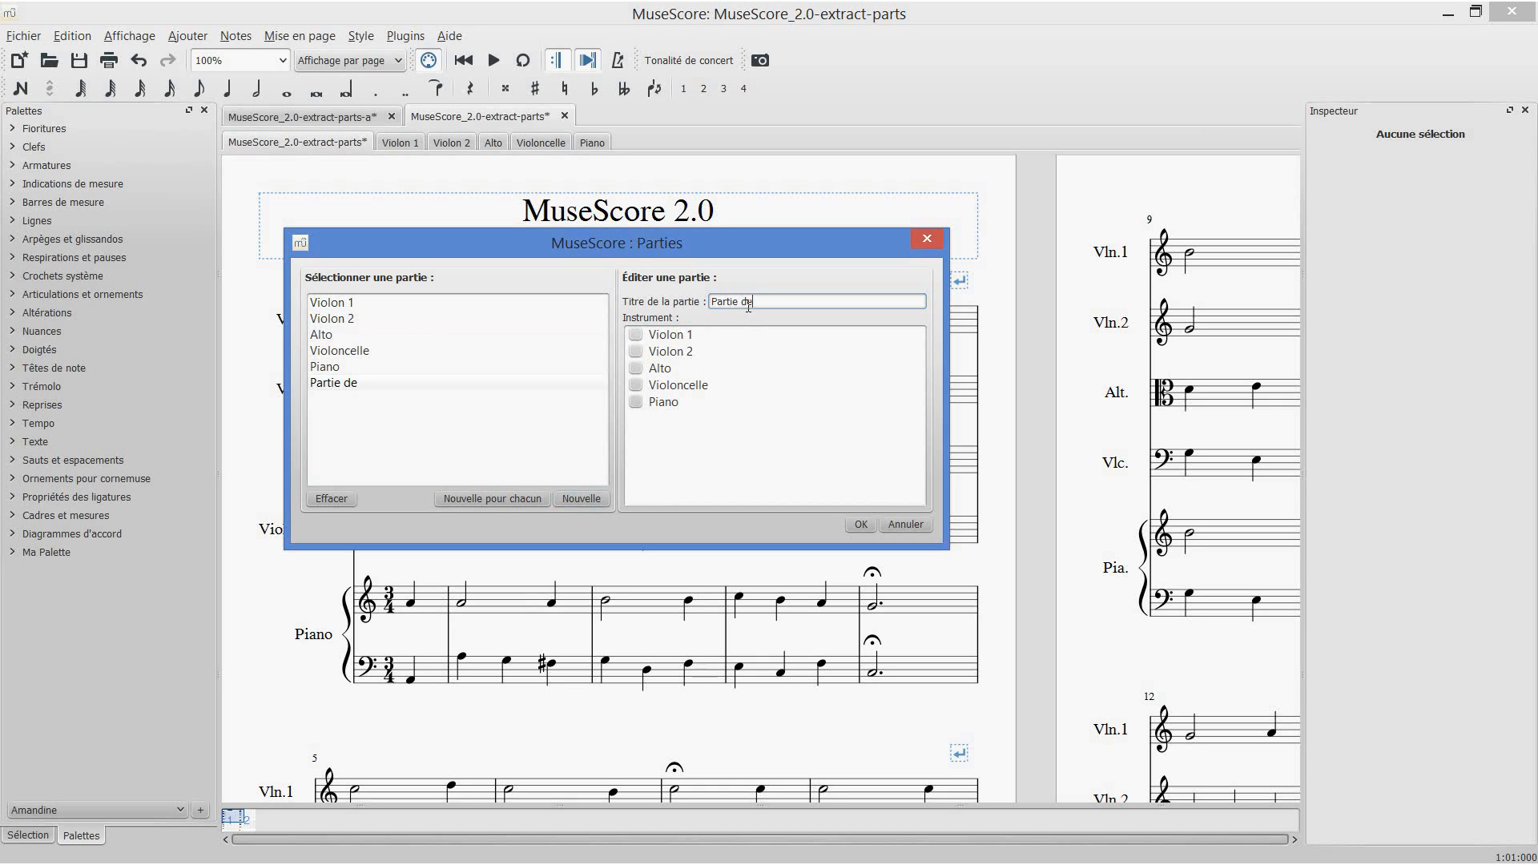
text(ie de Violons)
click(638, 336)
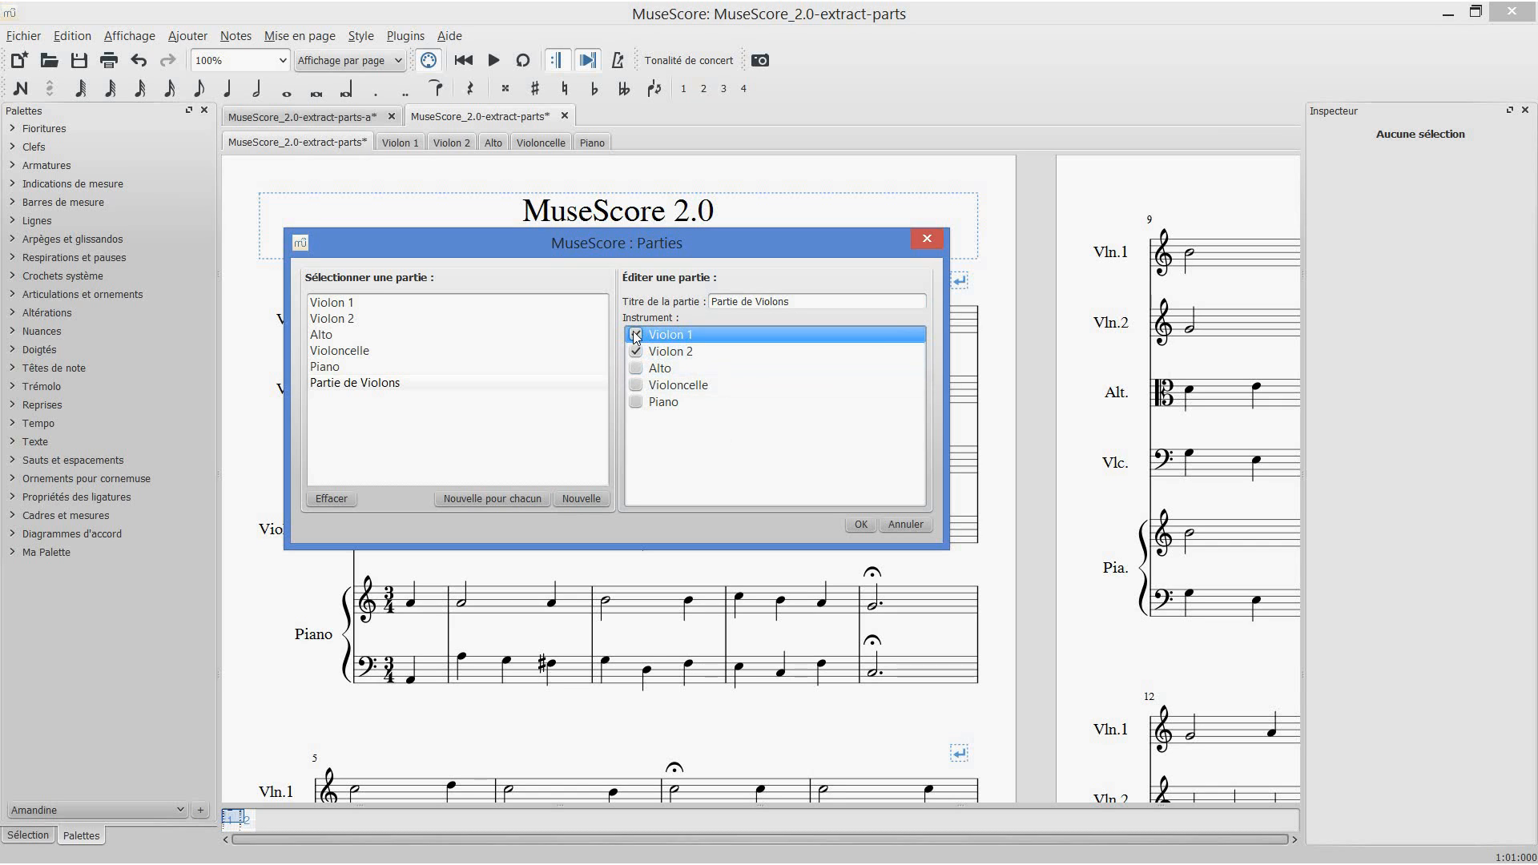
click(861, 524)
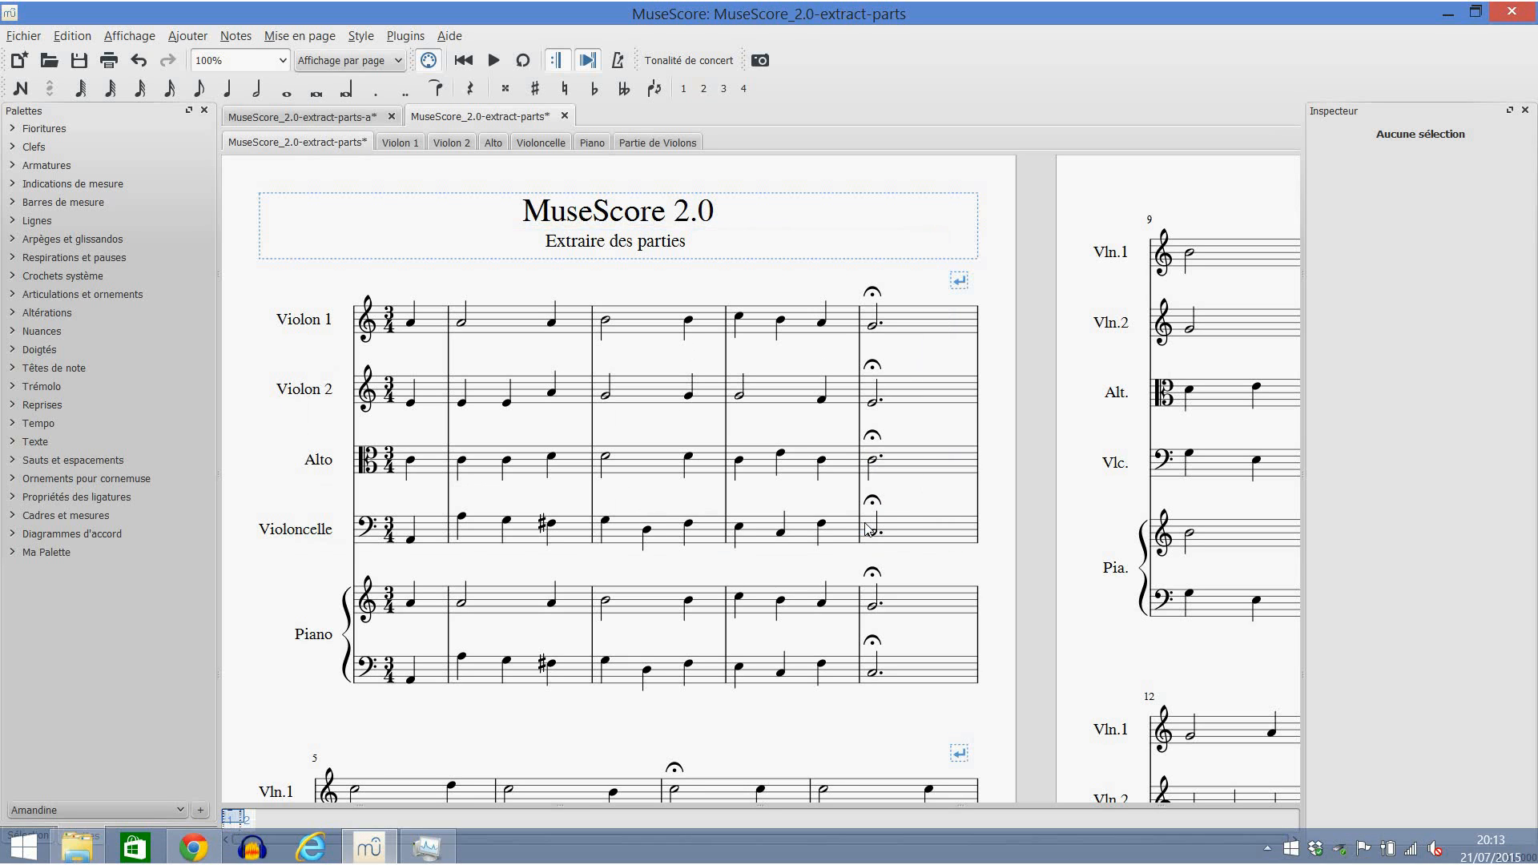
click(638, 144)
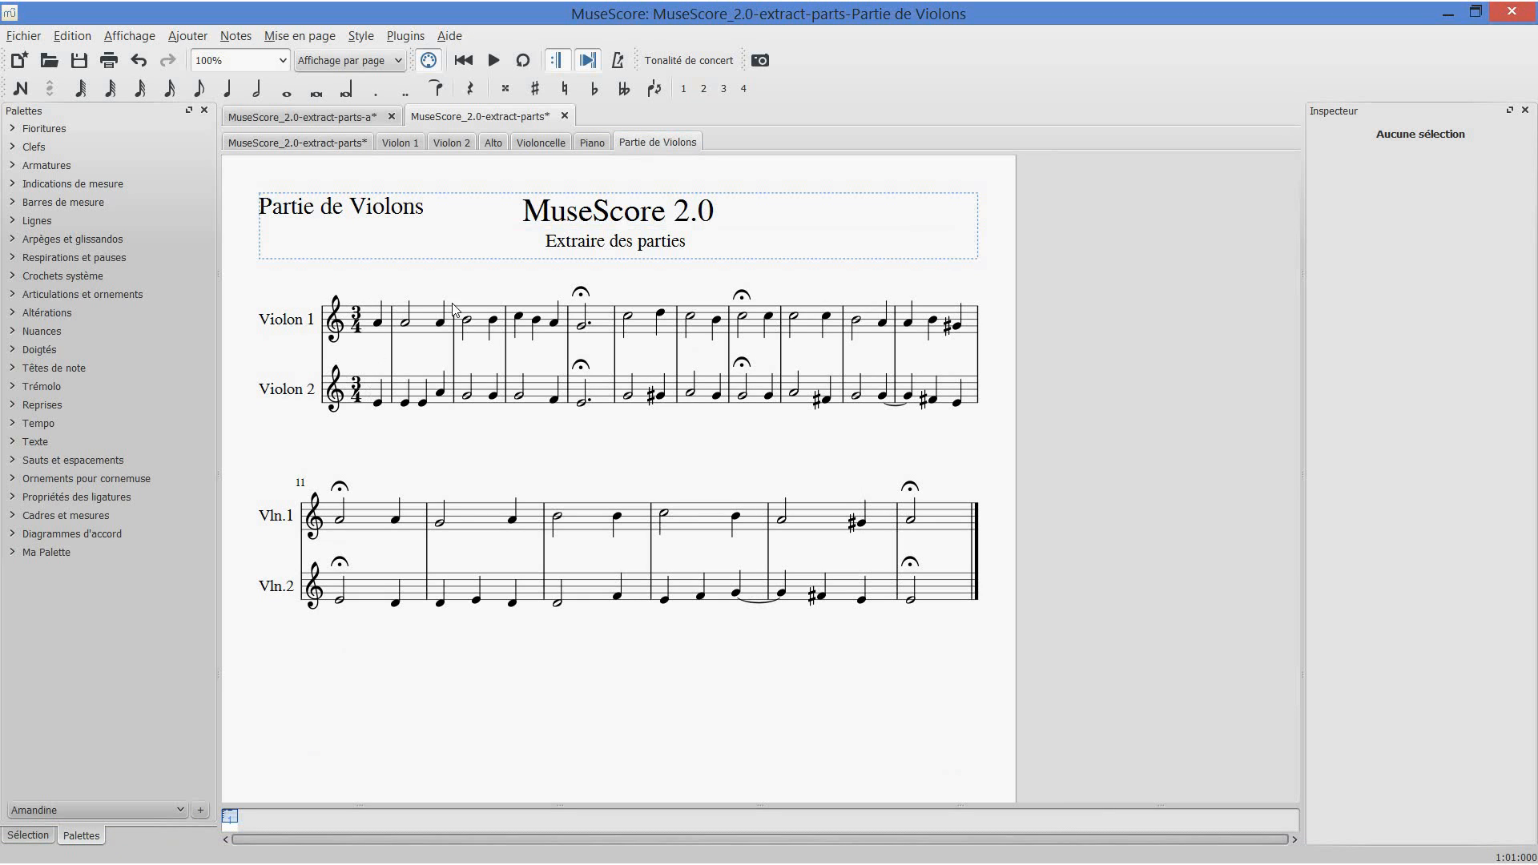
- Return to the full score and delete the "Partie de Violons" part
click(294, 144)
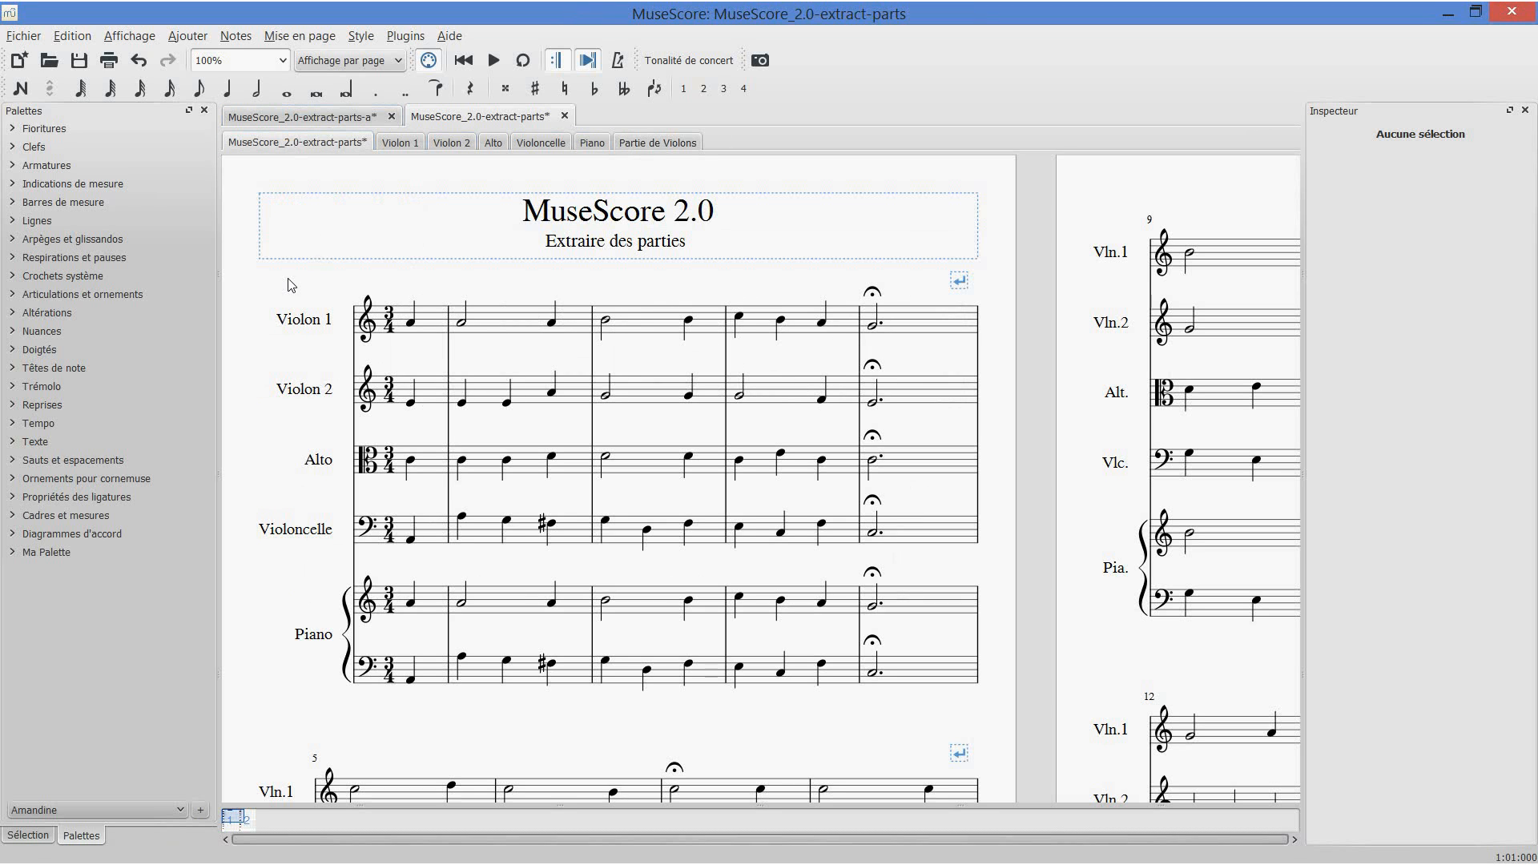
click(23, 35)
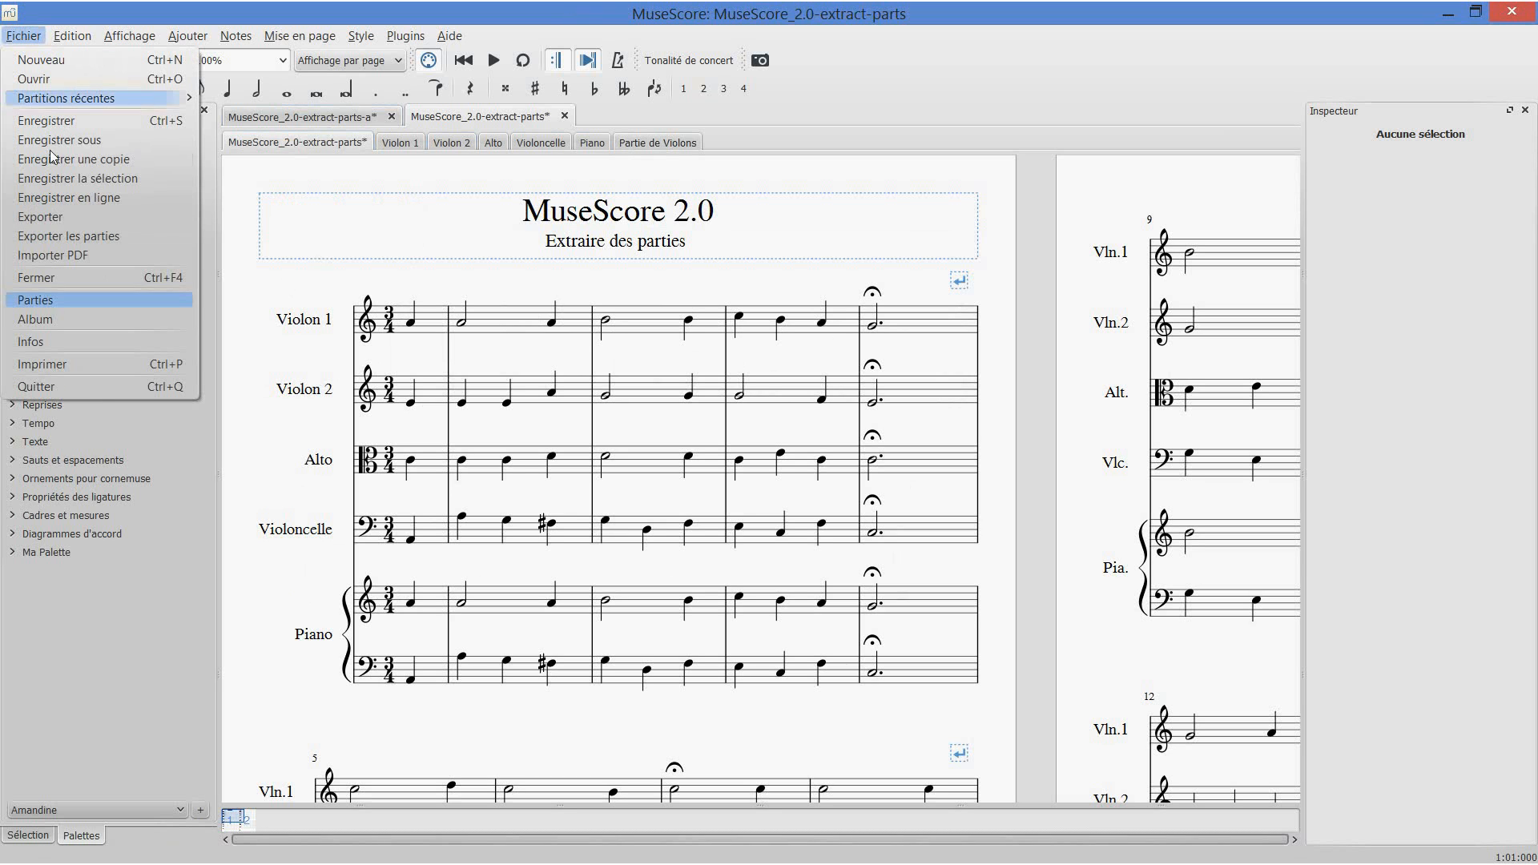
click(84, 301)
click(335, 384)
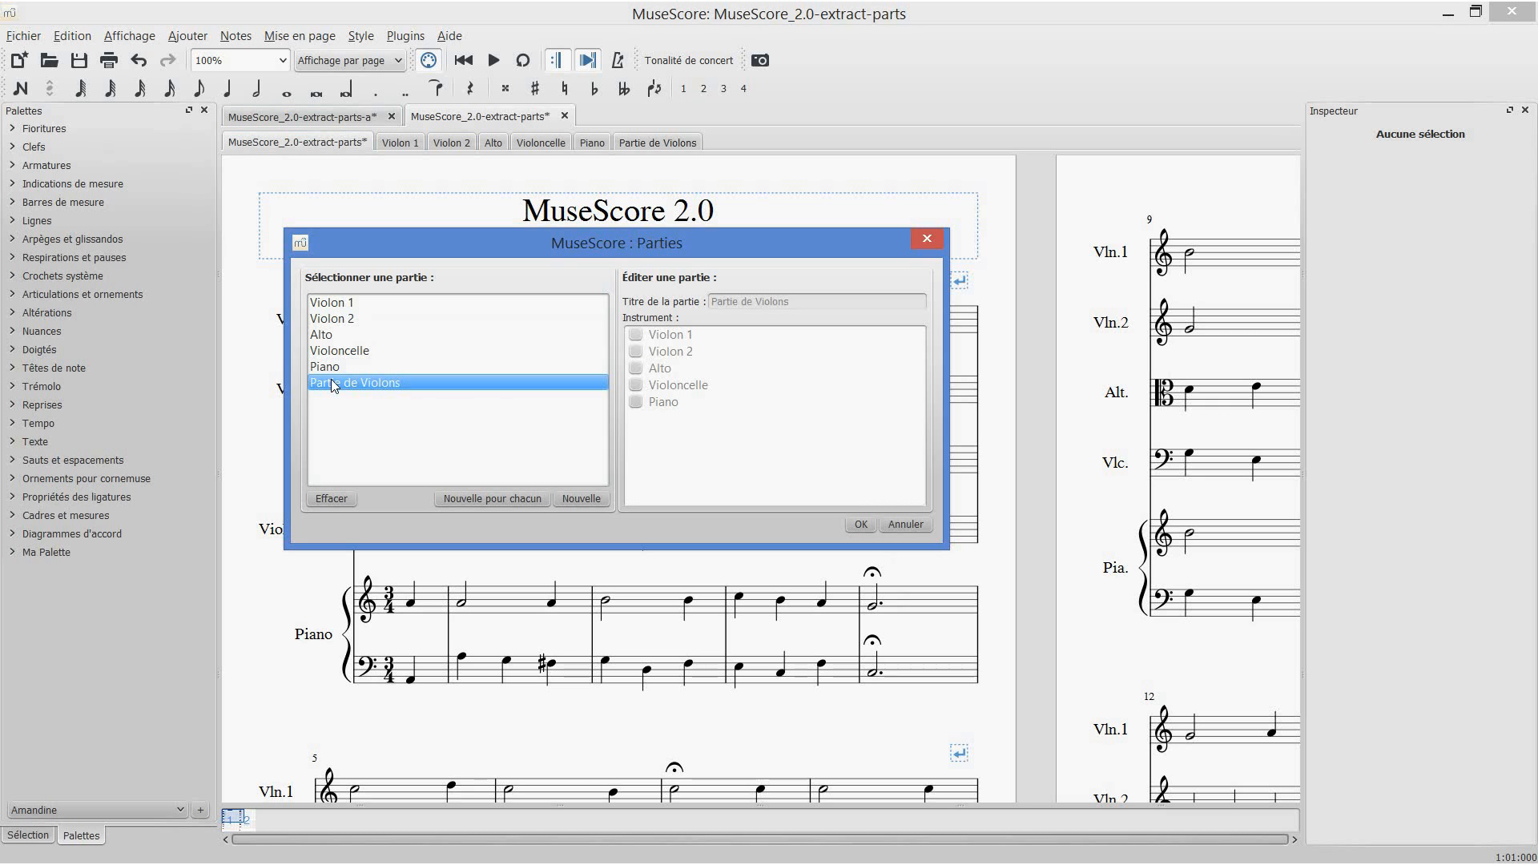
click(331, 498)
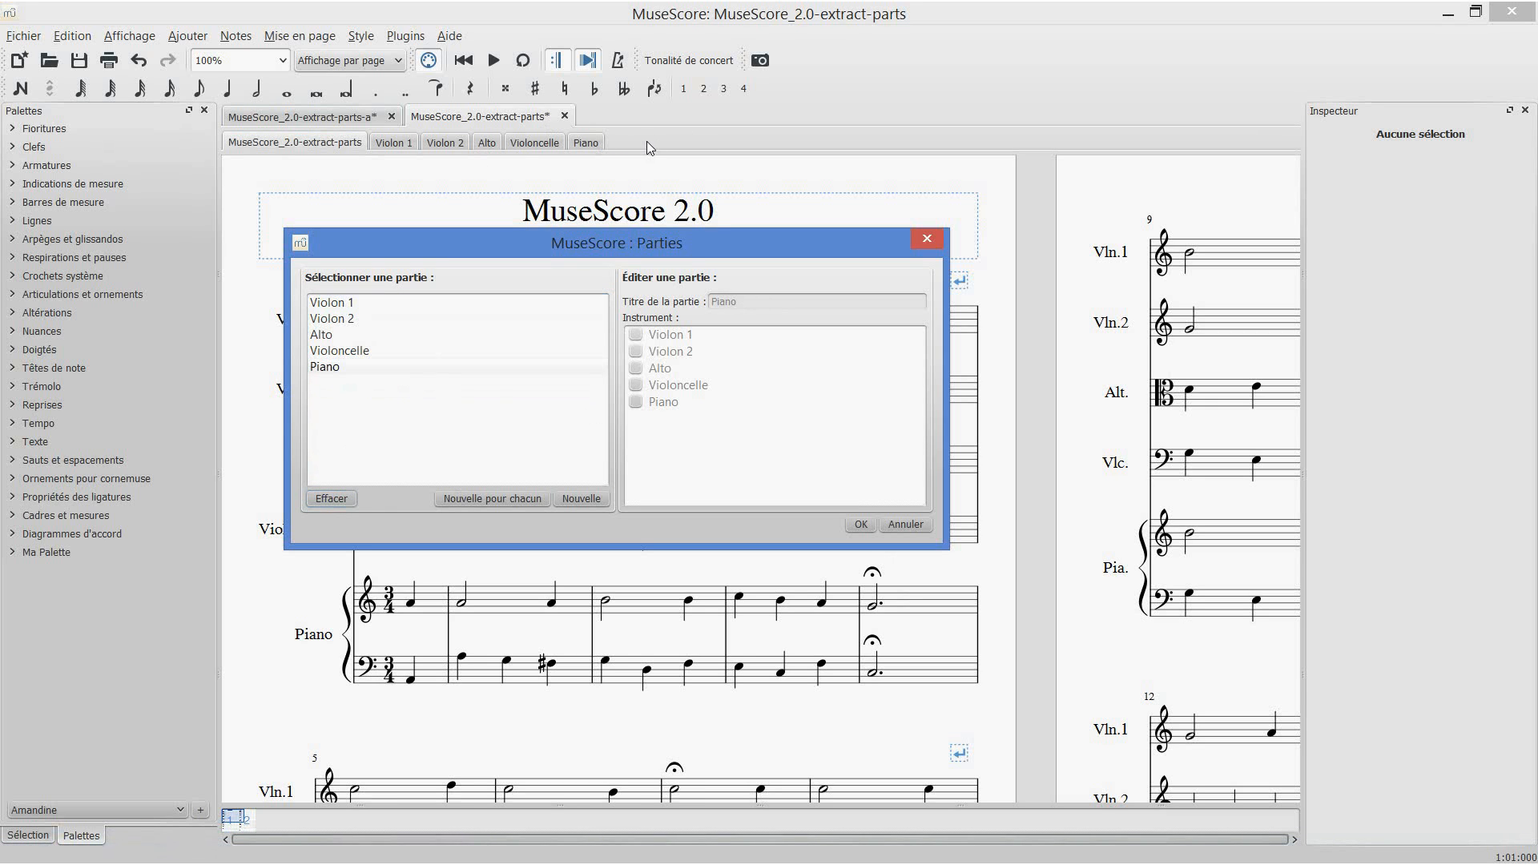
click(870, 529)
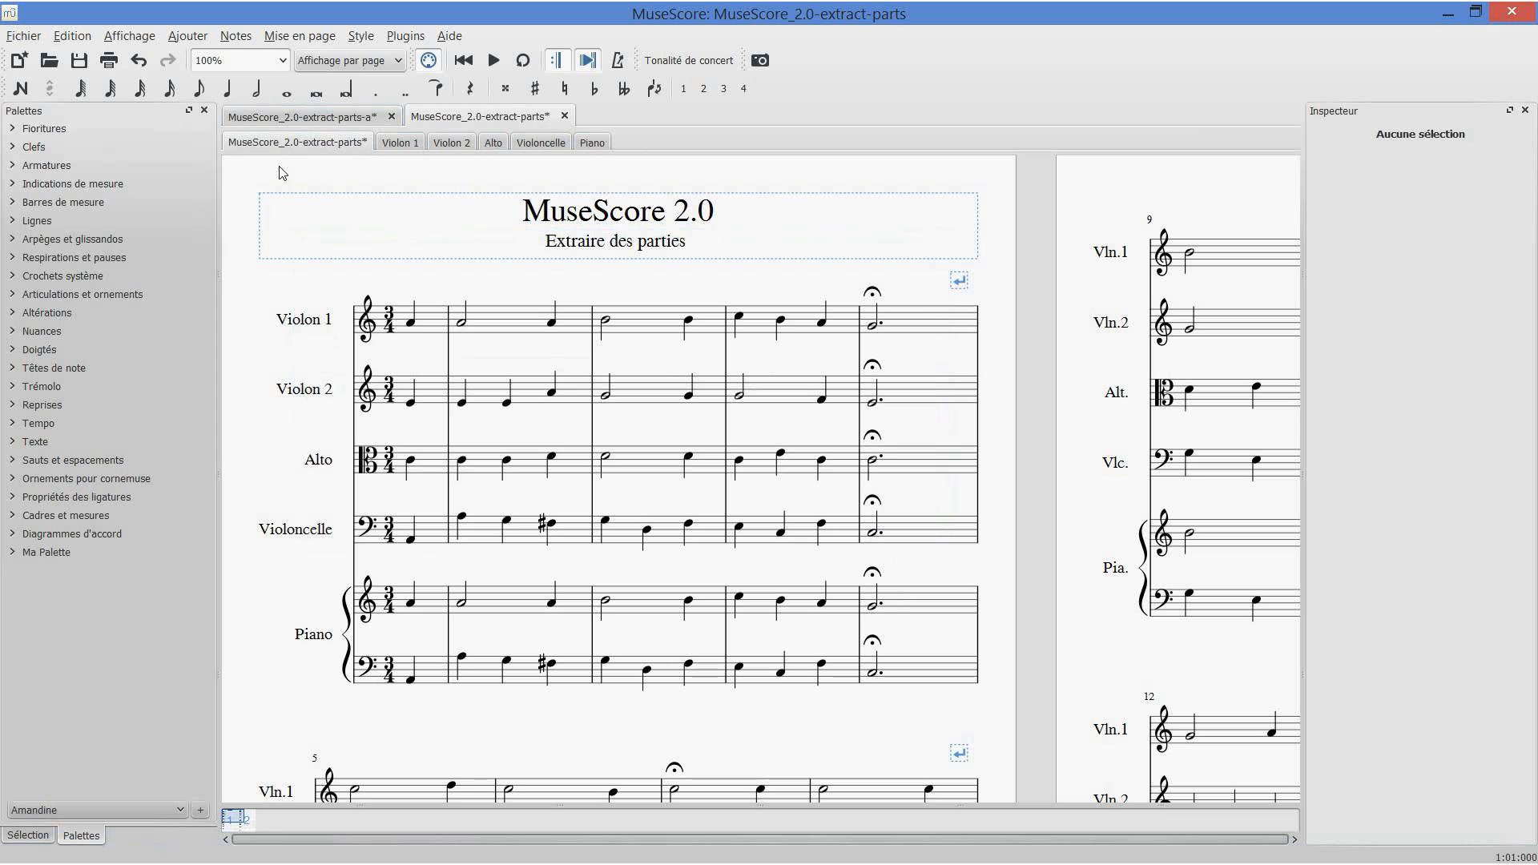
- Save the score with its parts under the new name MuseScore_2.0-extract-parts-1
click(22, 37)
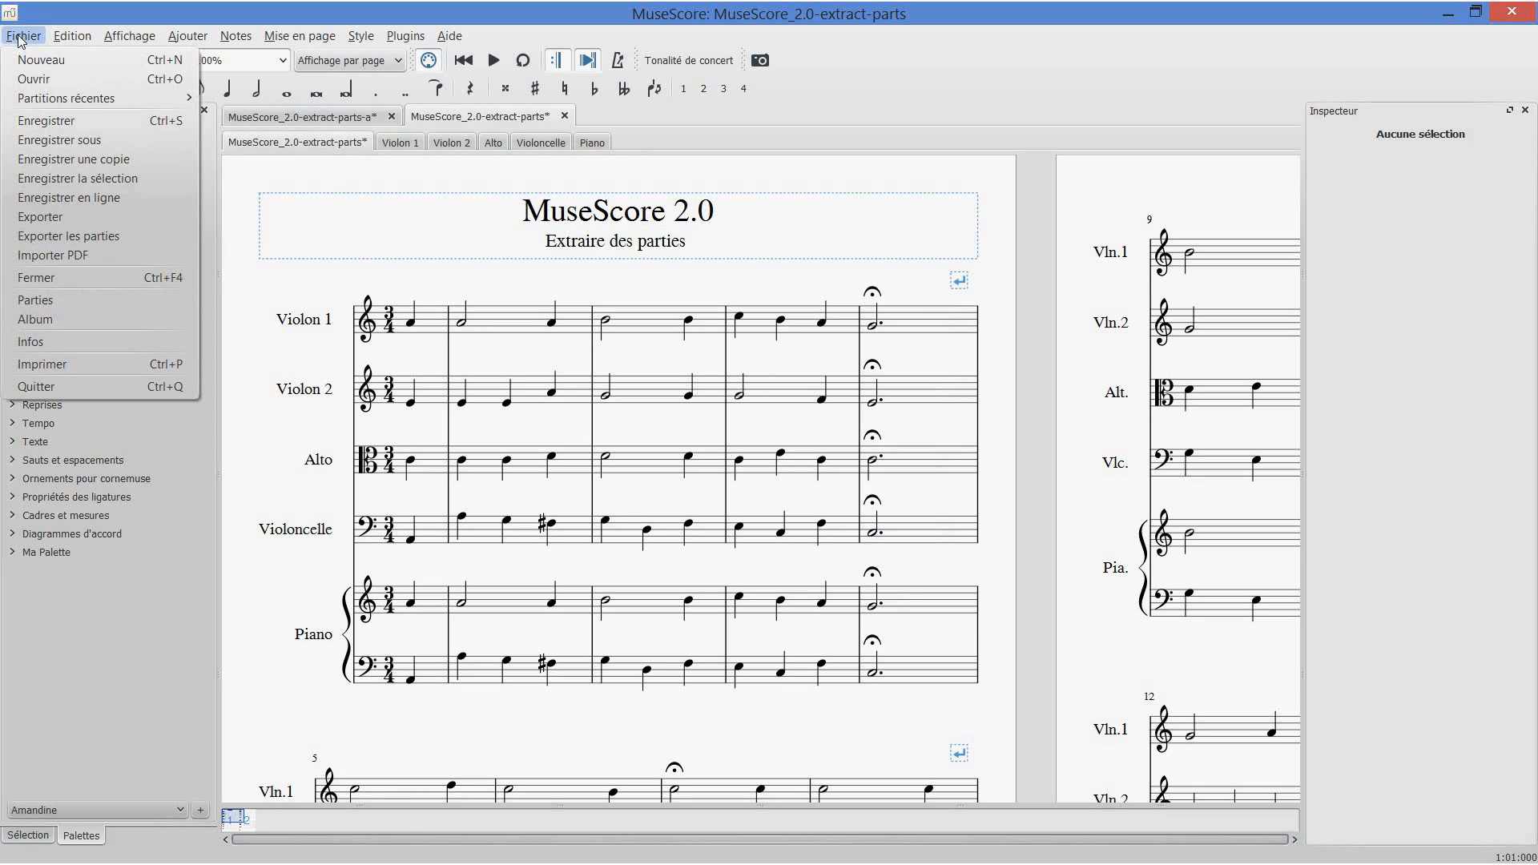
click(60, 139)
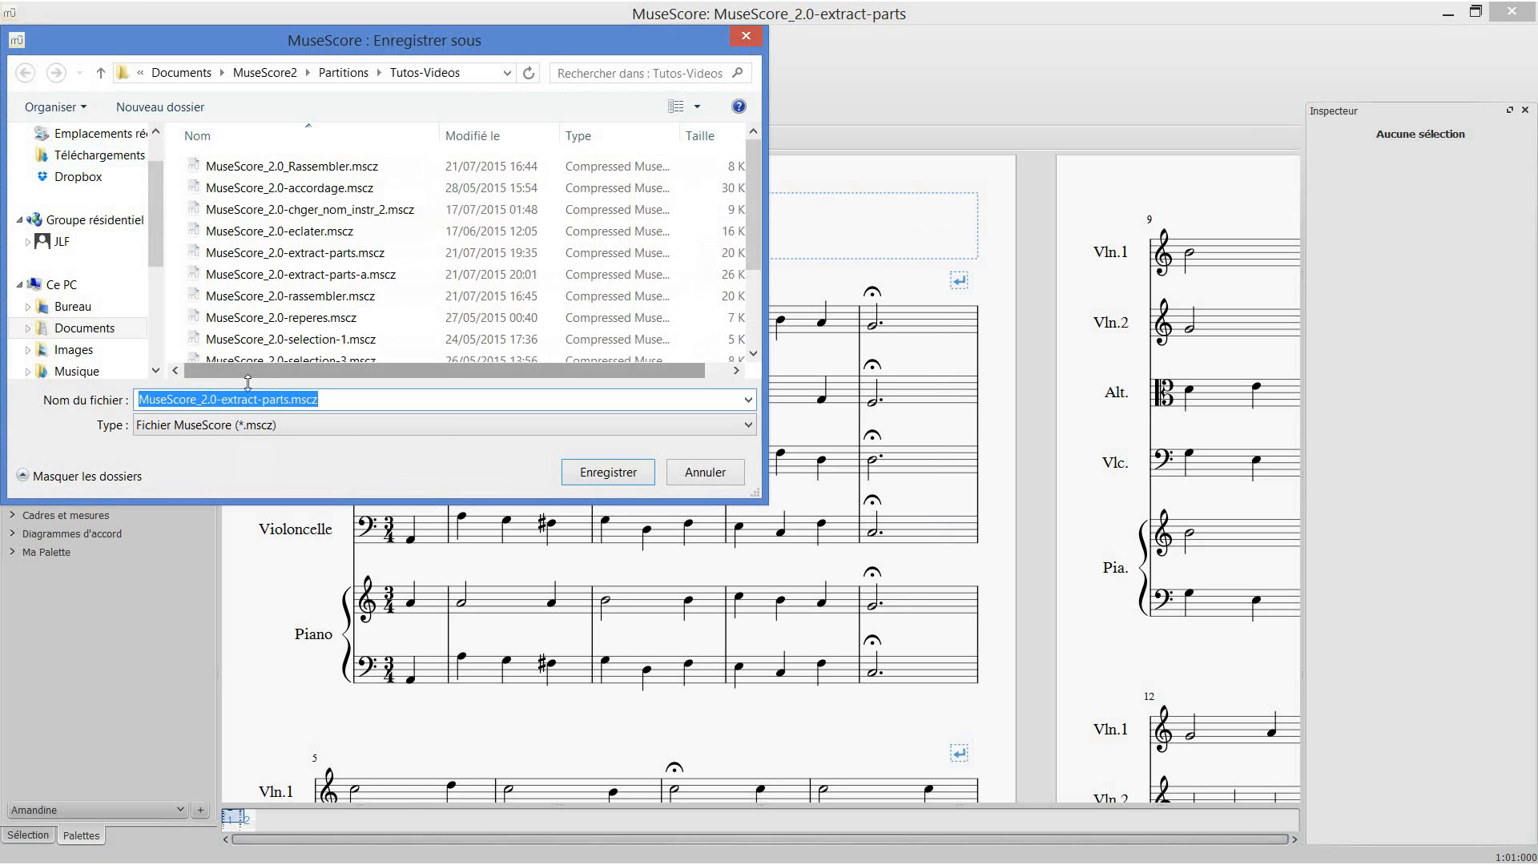
click(287, 399)
text(-1)
click(620, 476)
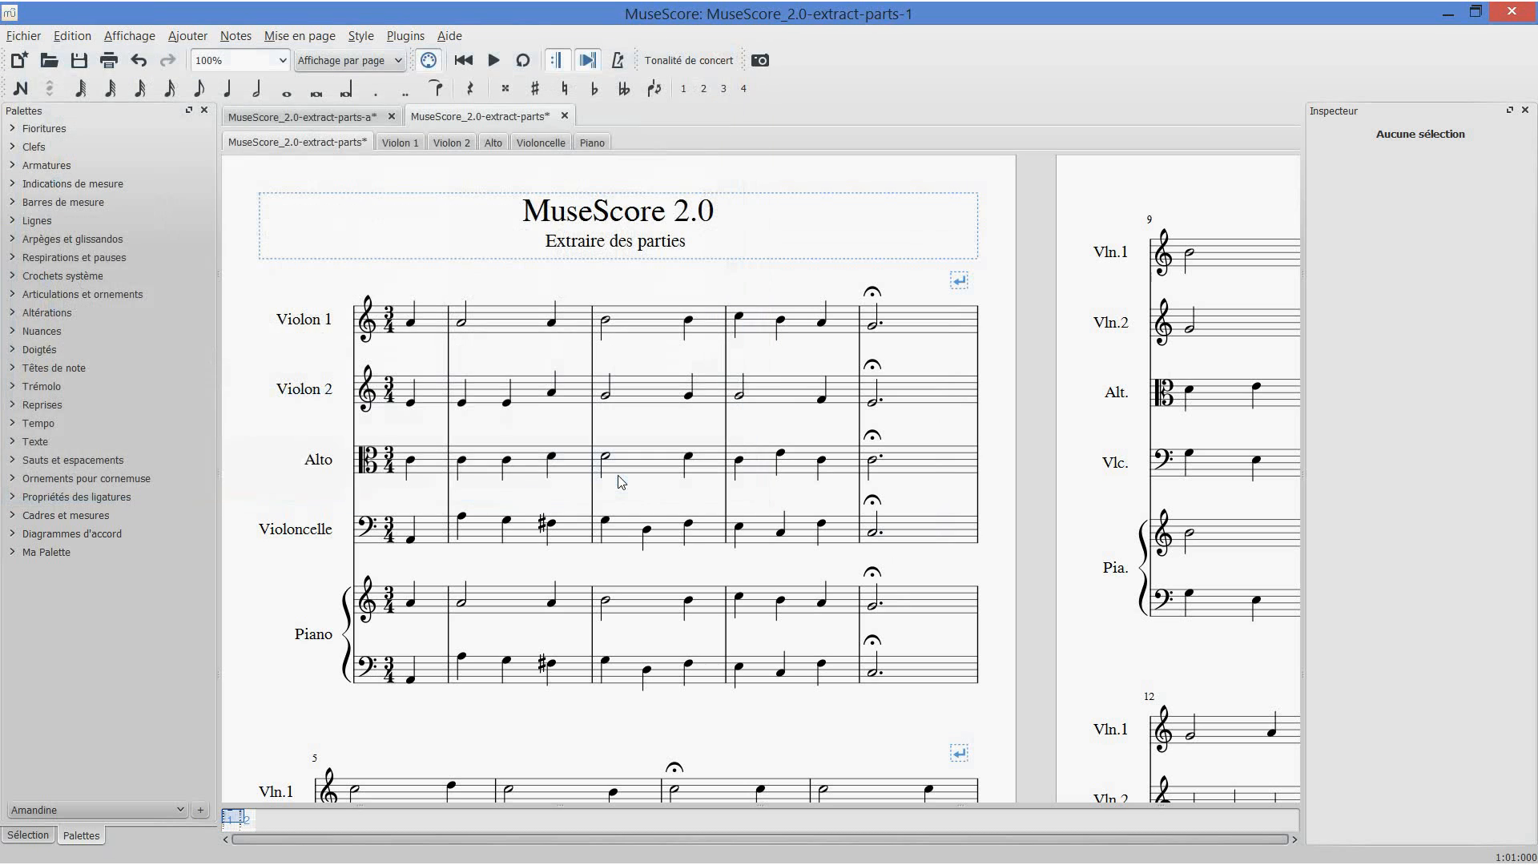
- Close both open scores, discarding the changes to MuseScore_2.0-extract-parts-a, and reopen MuseScore_2.0-extract-parts-1
click(568, 117)
click(393, 116)
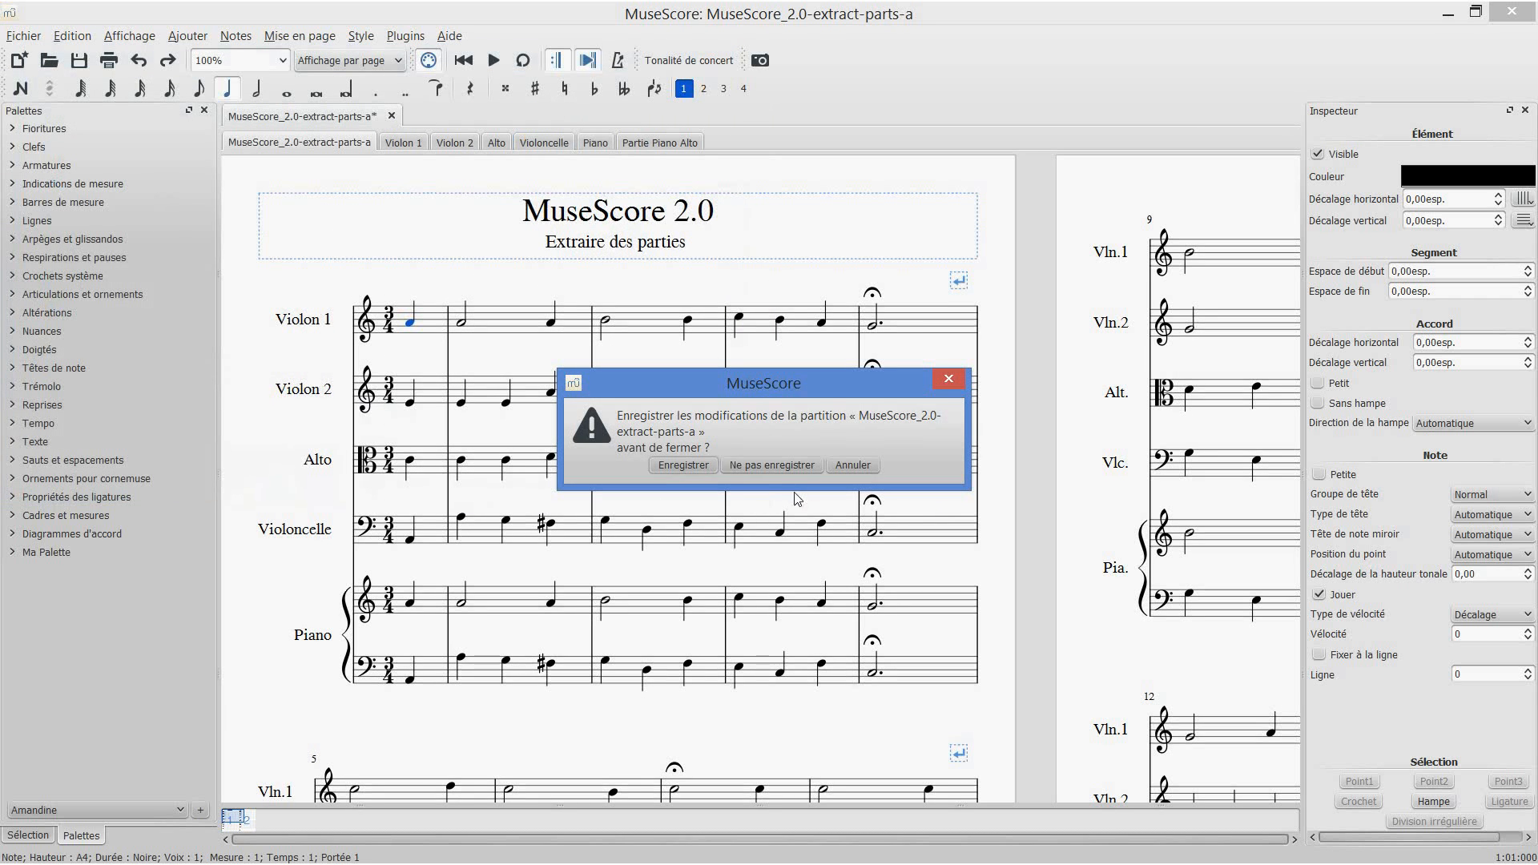
click(771, 469)
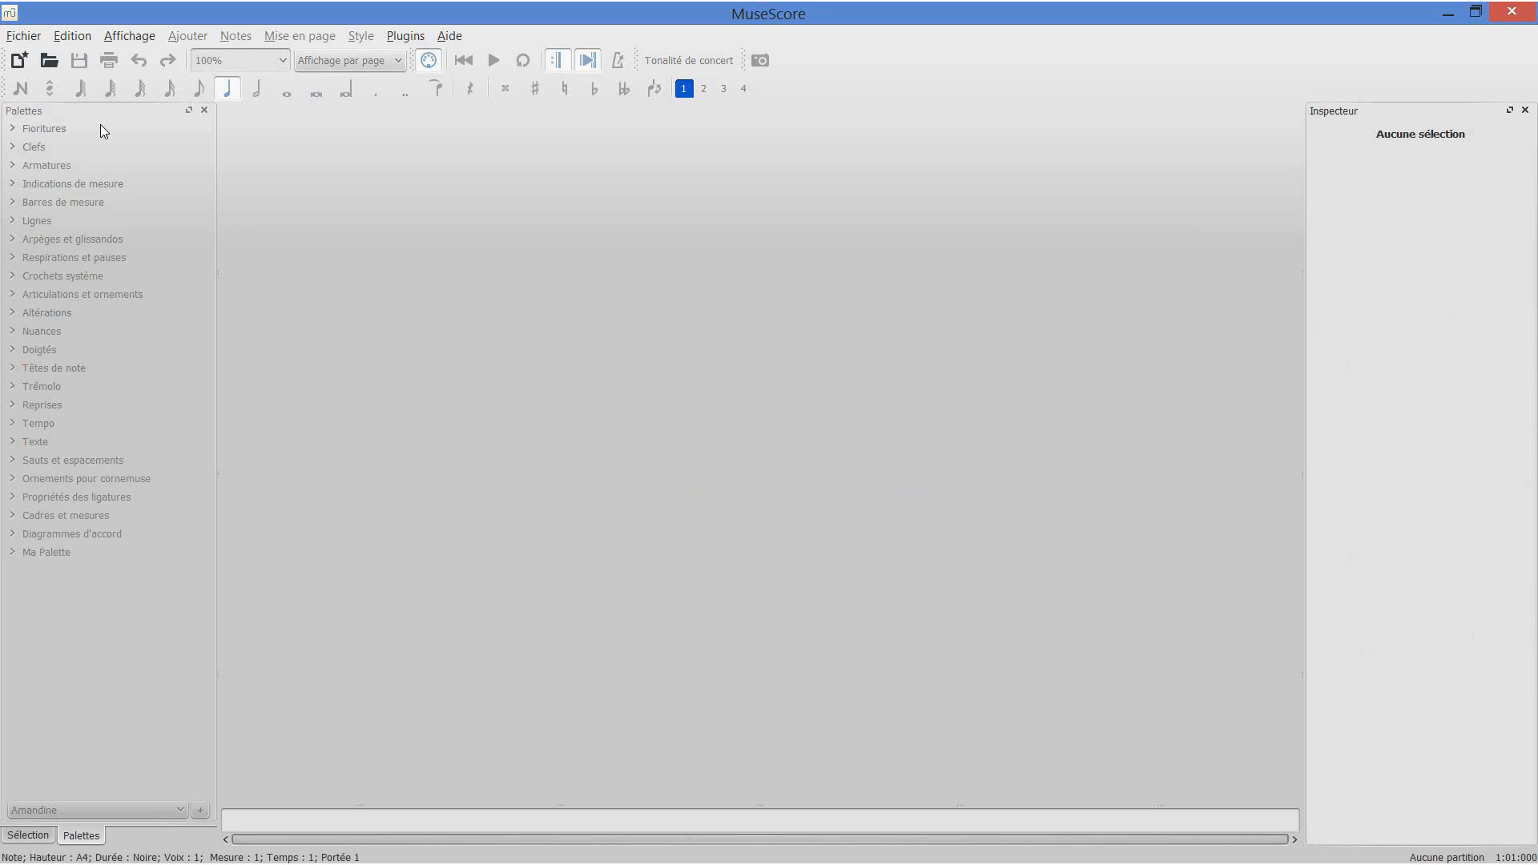
click(49, 60)
double_click(202, 275)
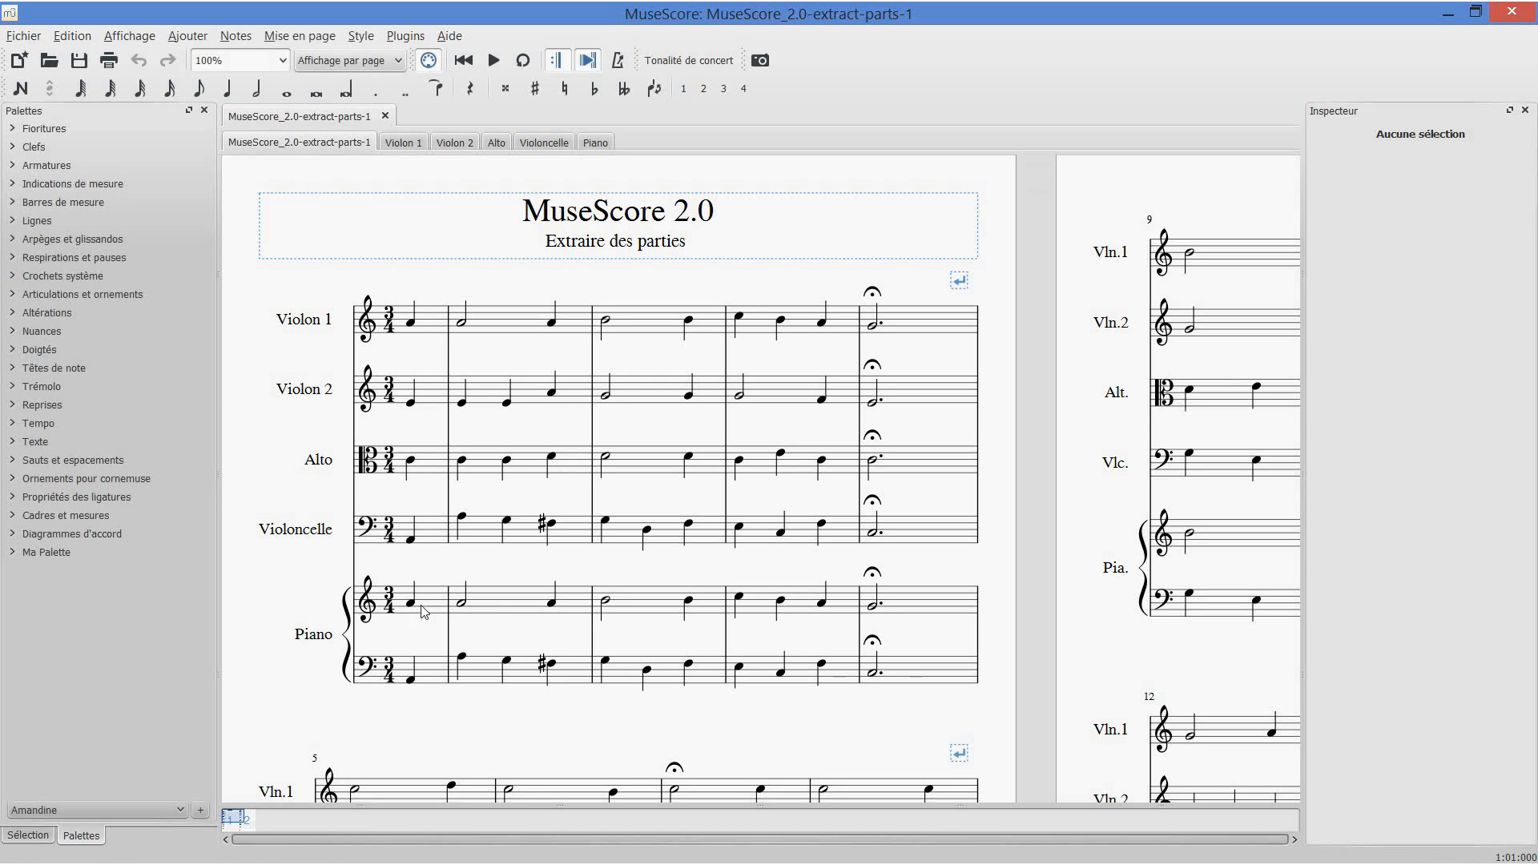
- Check the Violon 1, Violon 2, Alto, Violoncelle and Piano parts in the reopened file, and return to the full score
click(404, 149)
click(449, 146)
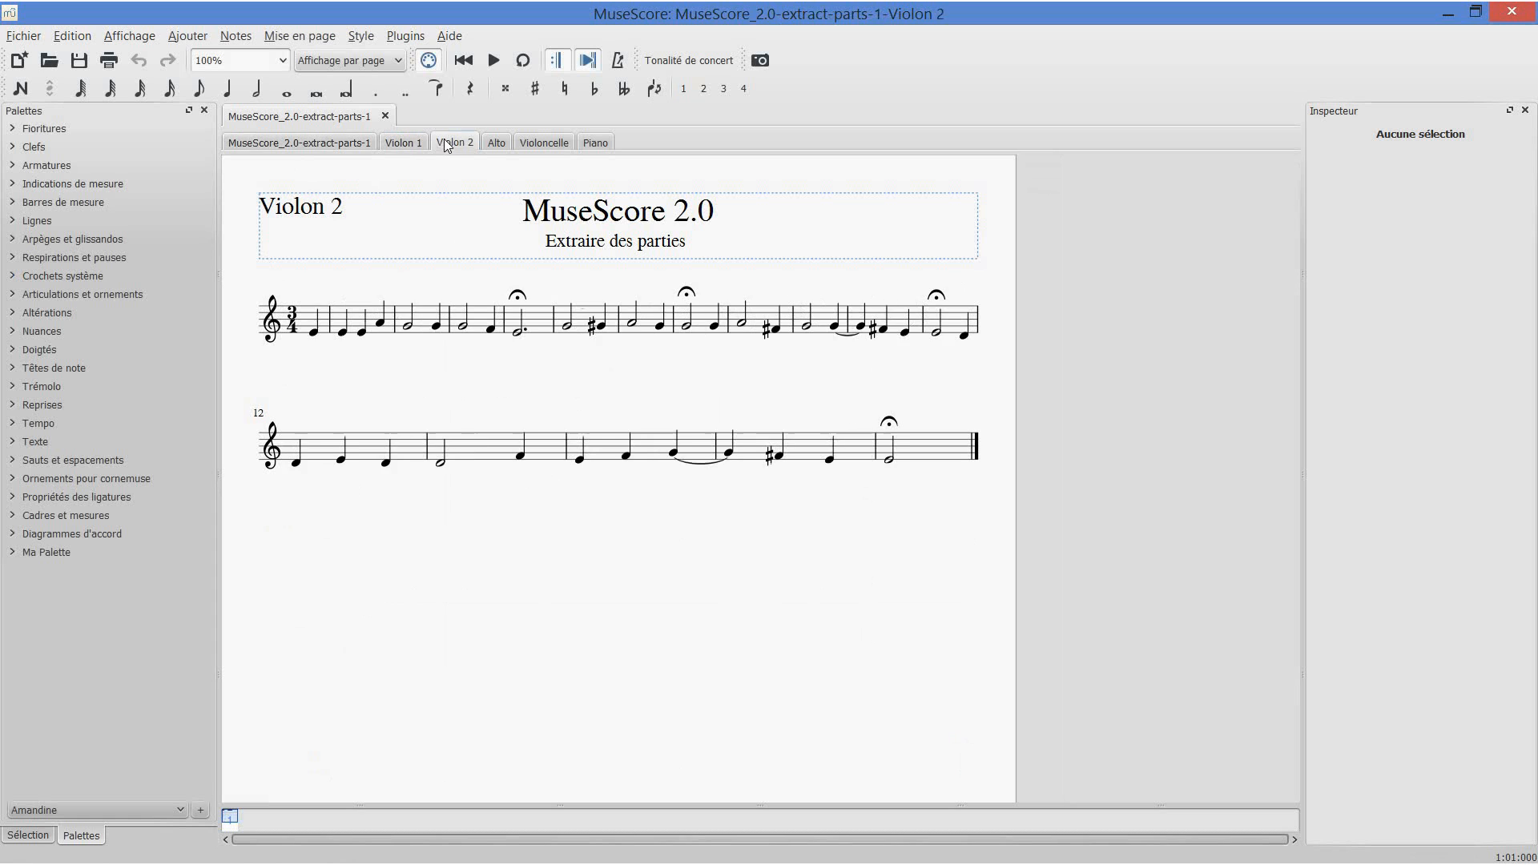
click(497, 144)
click(537, 146)
click(595, 145)
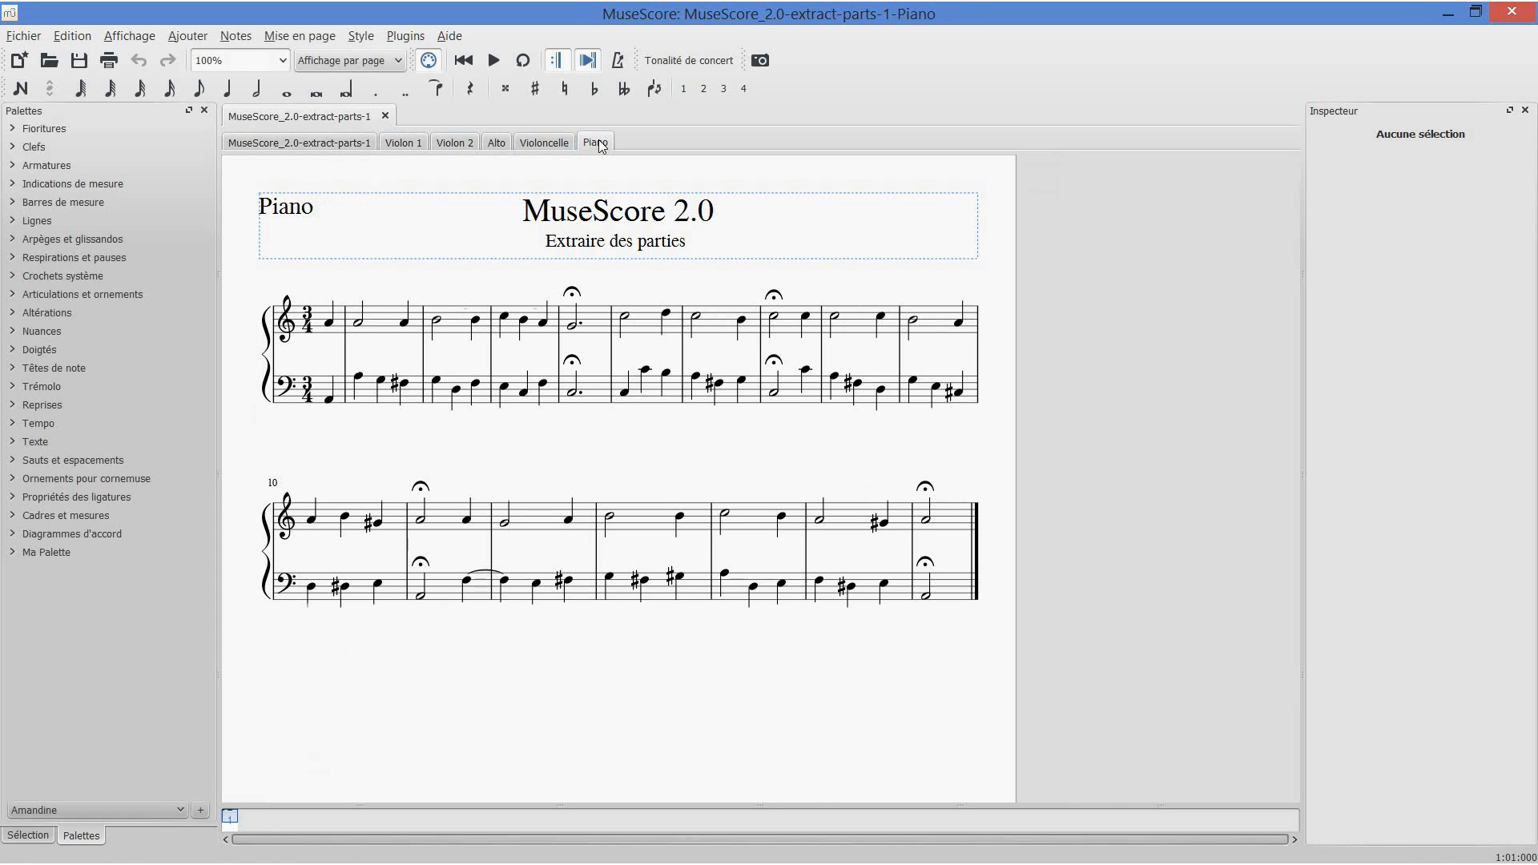
click(314, 145)
- Review the list of parts defined for the reopened score in the Parties dialog, and close it without changes
click(23, 35)
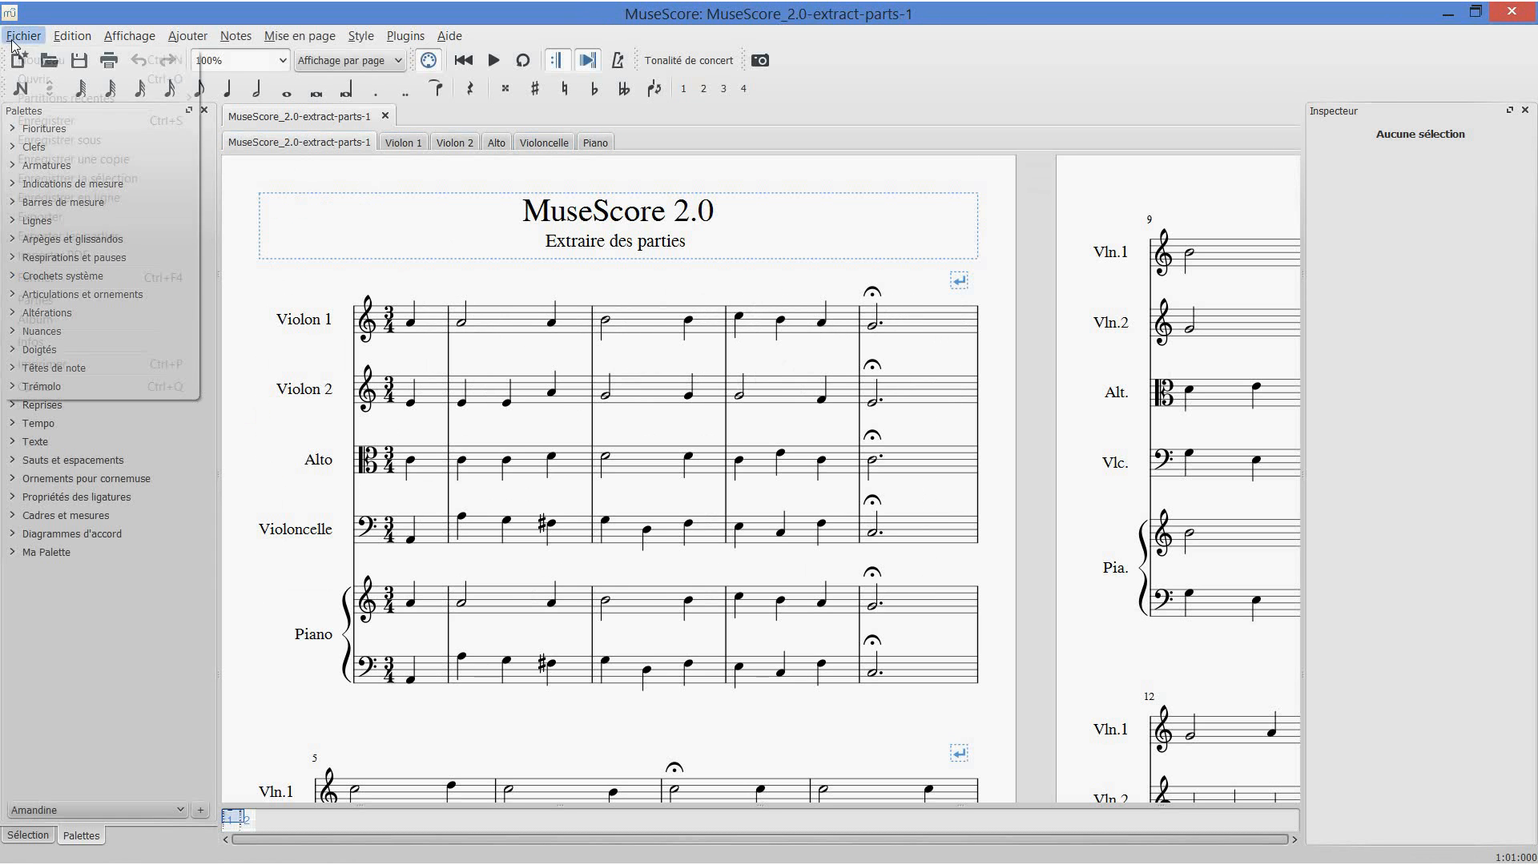
click(80, 302)
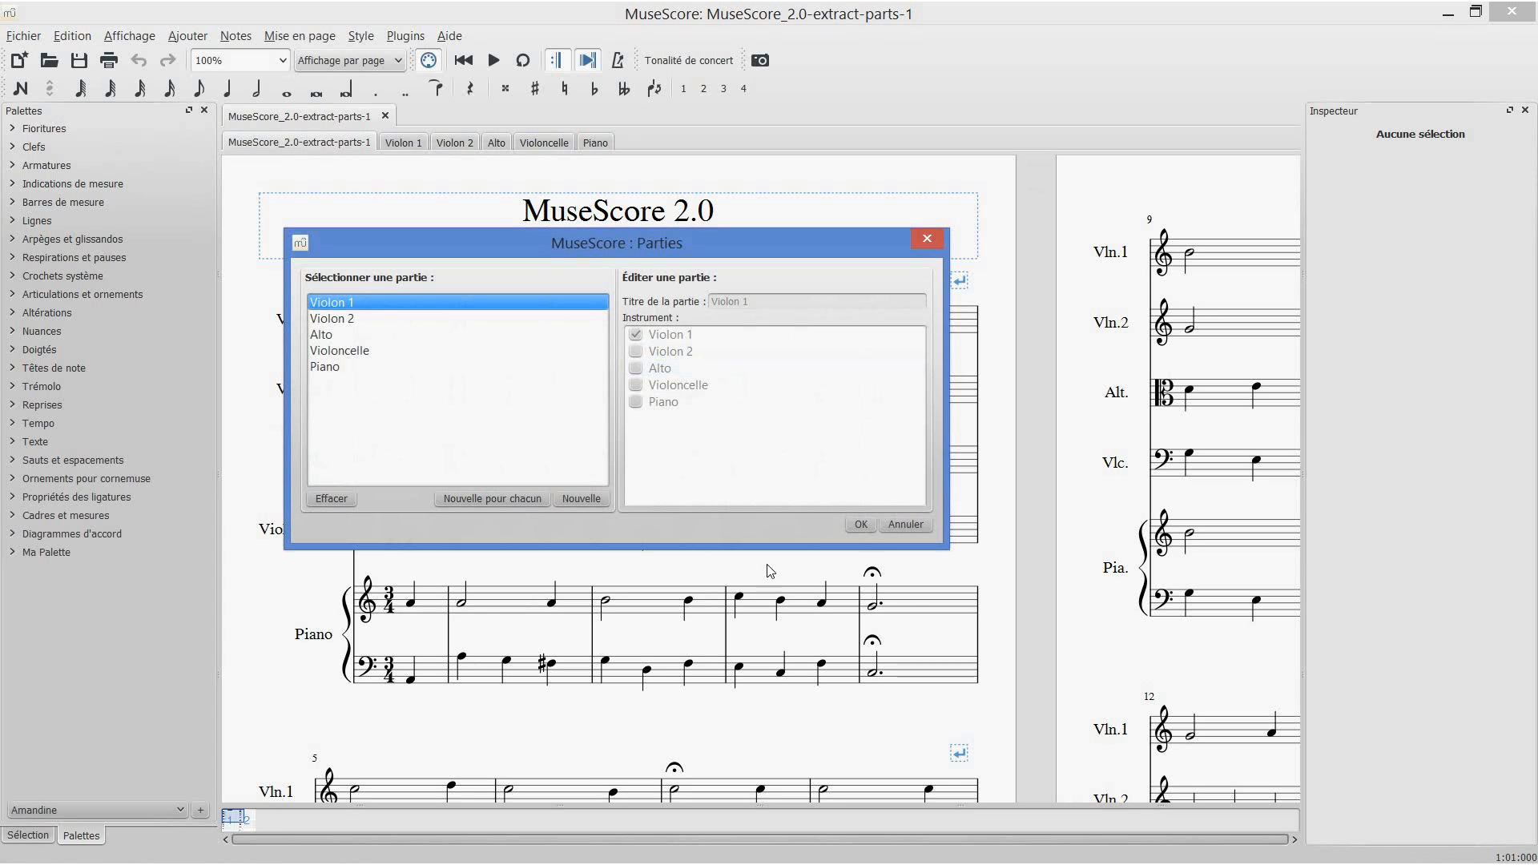
click(862, 525)
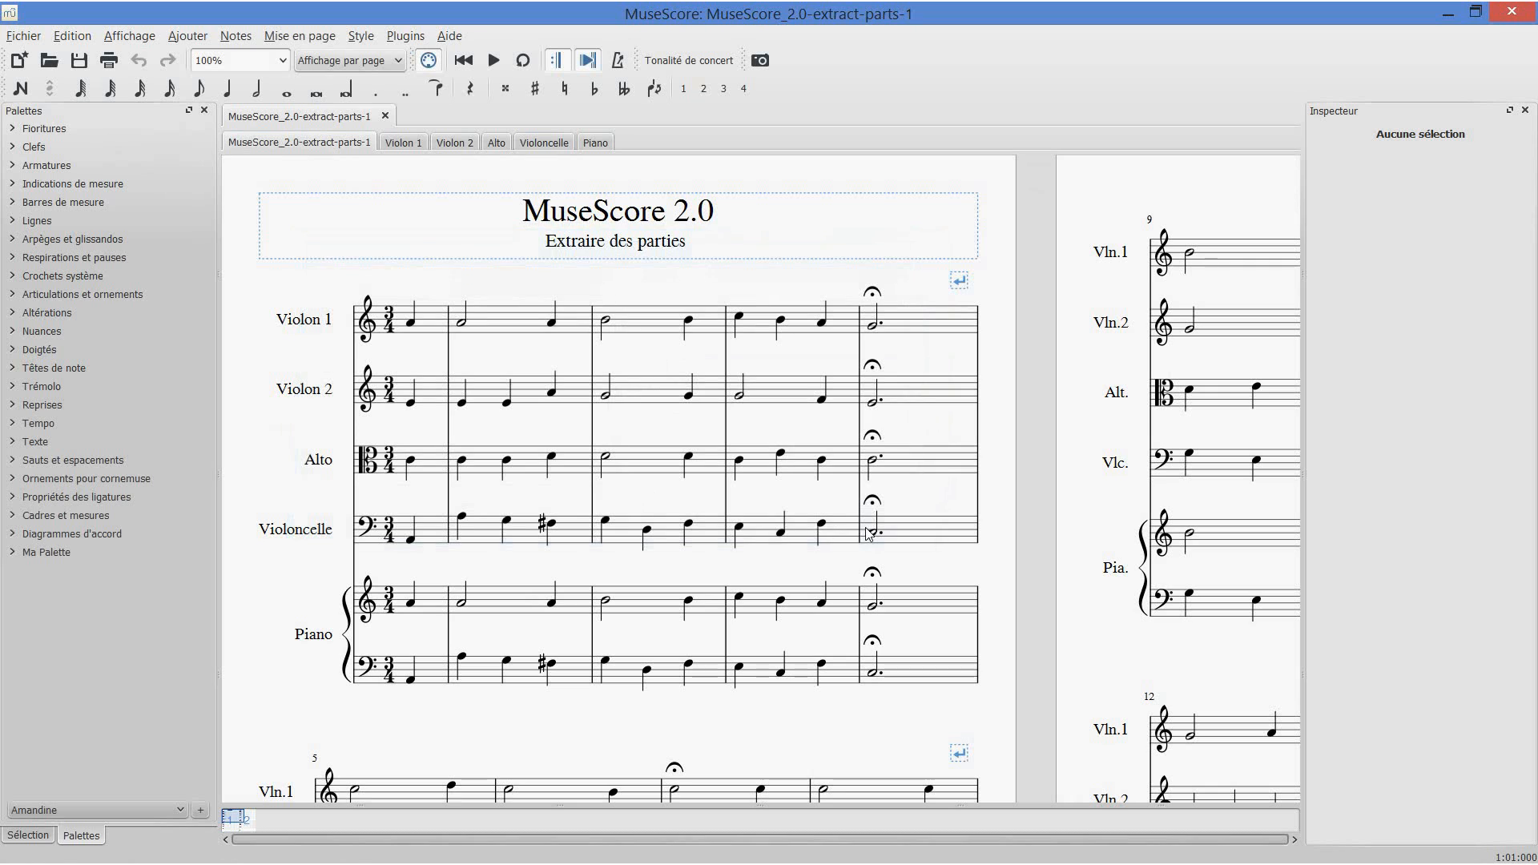